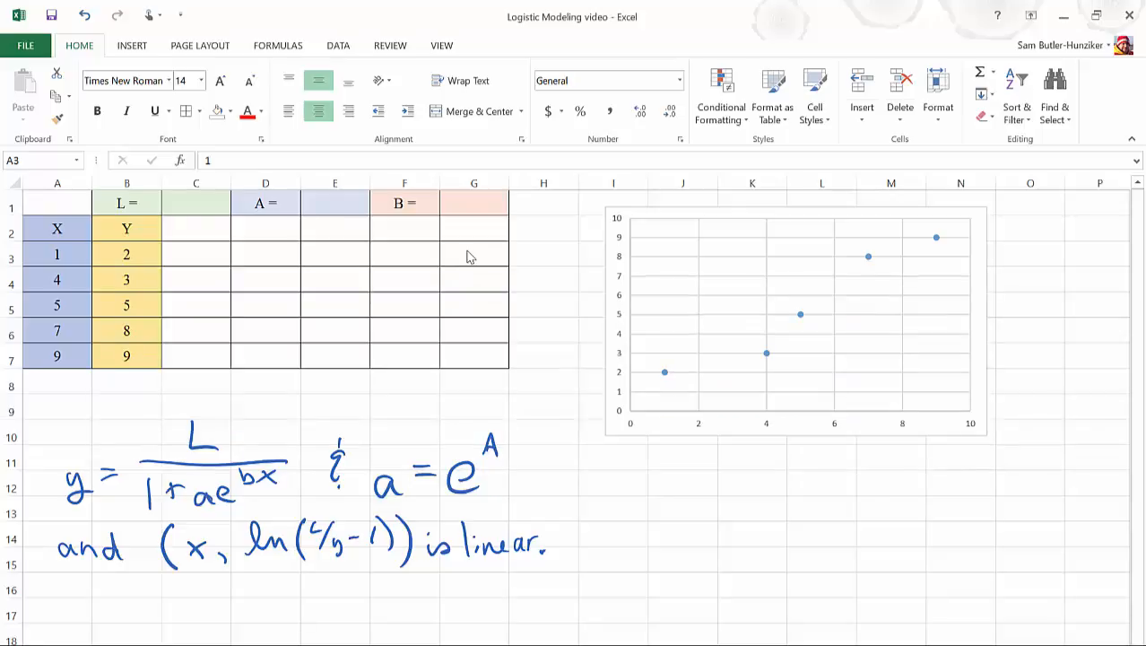
# Step: Switch to OneNote to review the logistic model's linearization algebra, and return to the Excel workbook
pyautogui.hotkey('alt', 'Tab')
pyautogui.hotkey('alt', 'Tab')
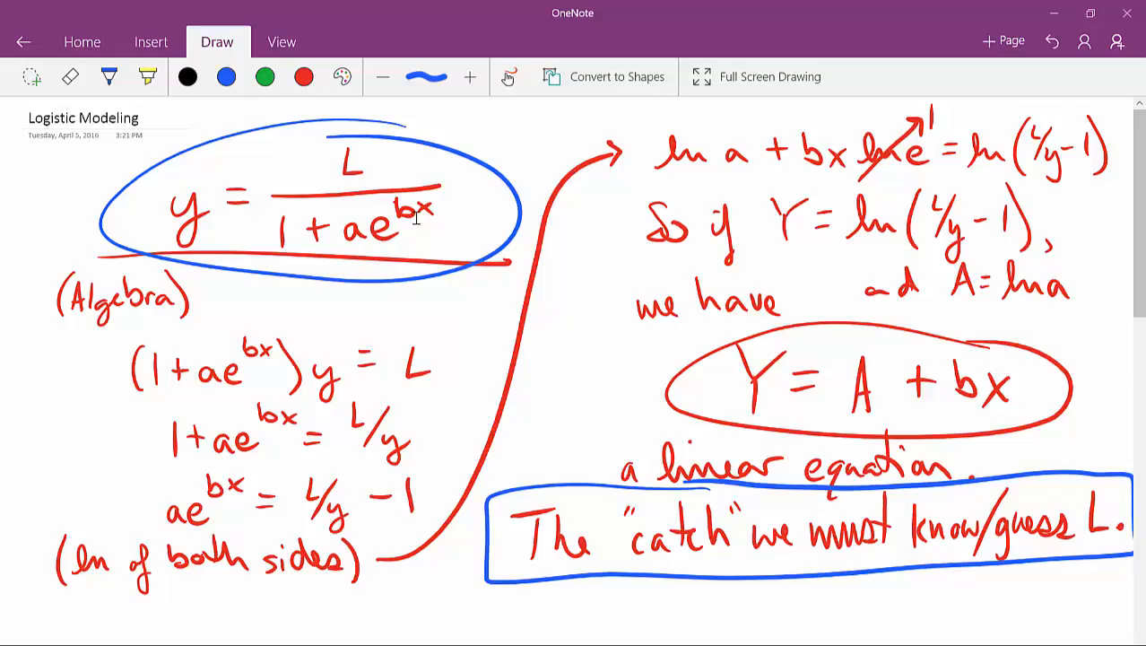
pyautogui.hotkey('alt', 'Tab')
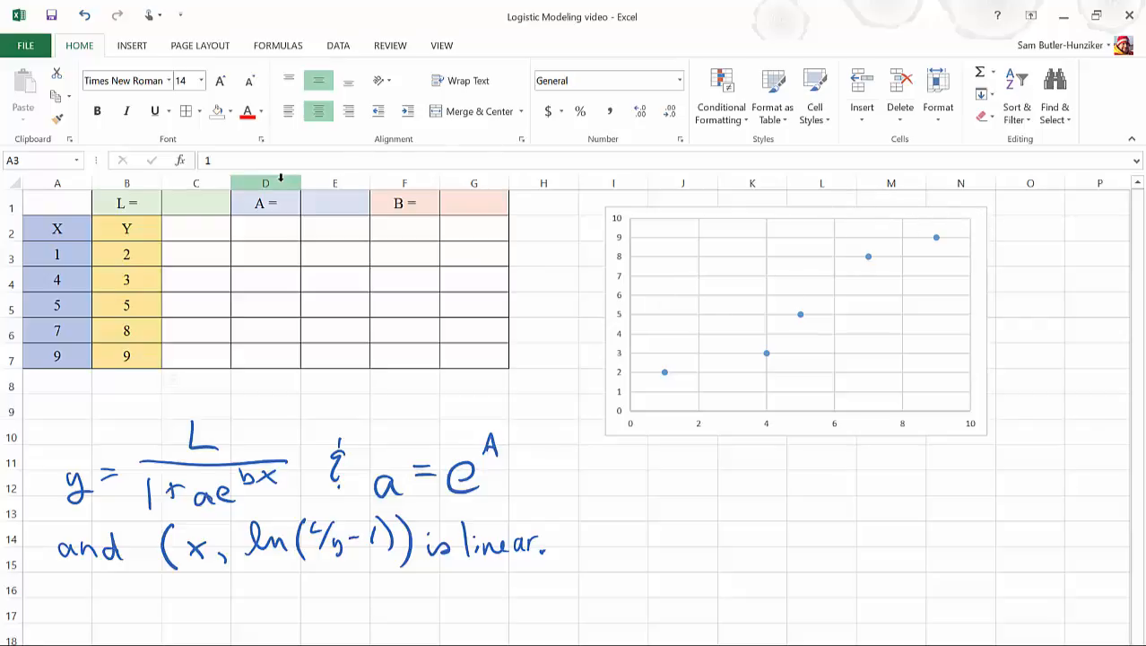
# Step: Enter 10 as the L value in C1 and the column header LN(L/Y-1) in C2
pyautogui.click(206, 201)
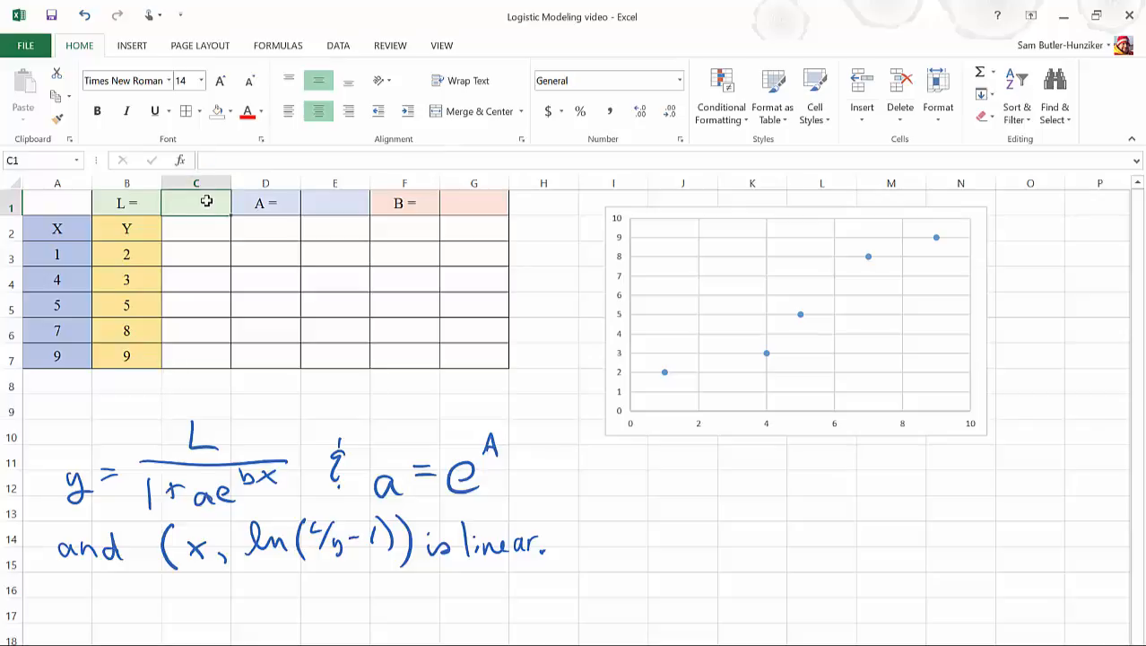
pyautogui.write('10')
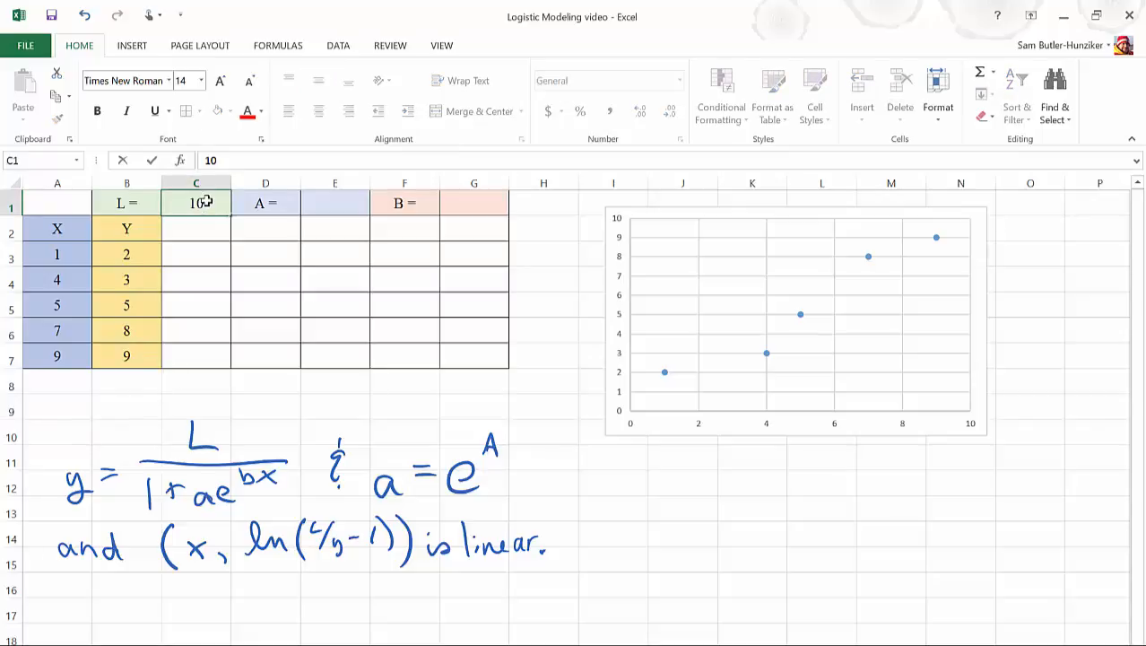
pyautogui.press('Return')
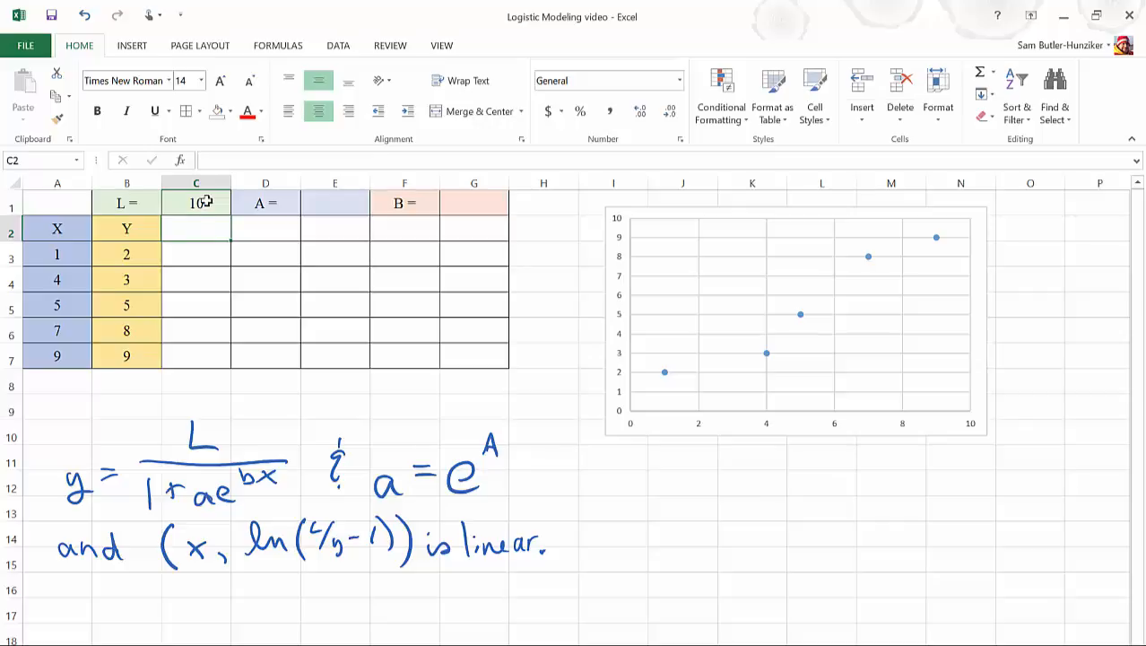
pyautogui.write('LN(')
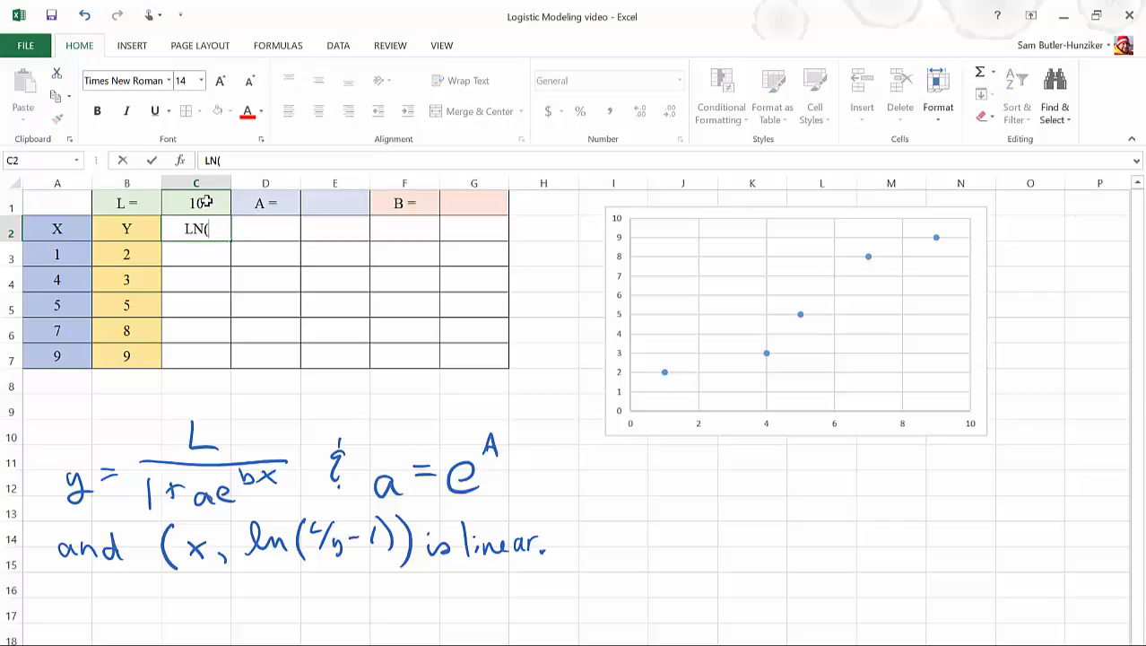
pyautogui.write('L/Y-1')
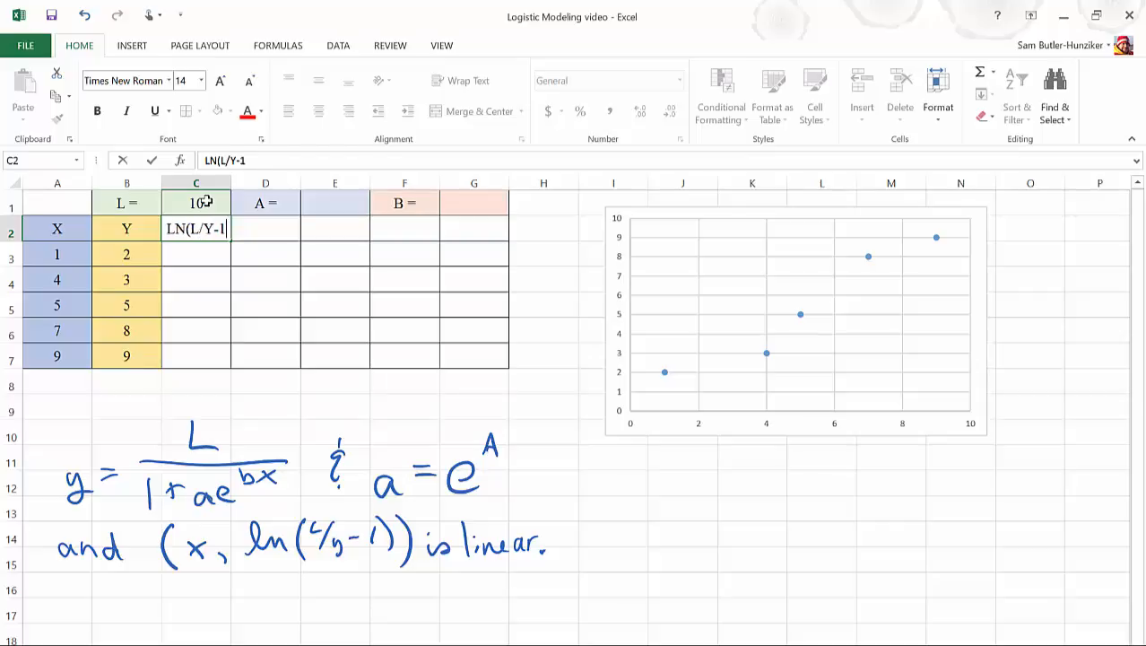
pyautogui.write(')')
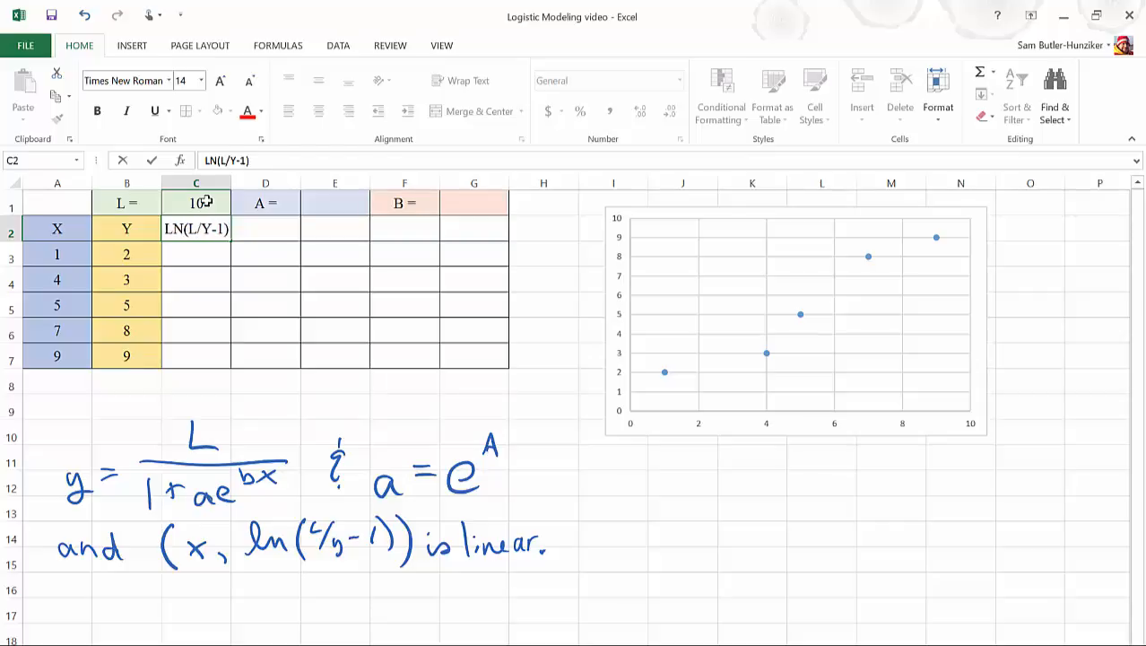
# Step: Enter the formula =LN($C$1/B3-1) in C3 to transform the first Y value with an absolute reference to L
pyautogui.click(195, 258)
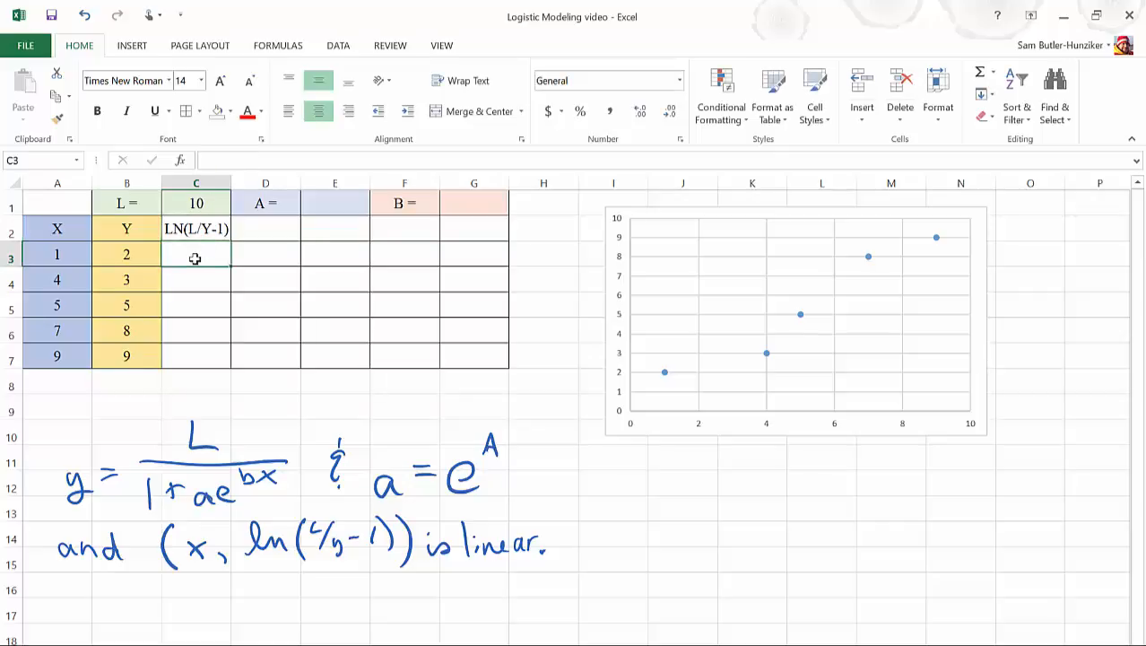
pyautogui.write('=')
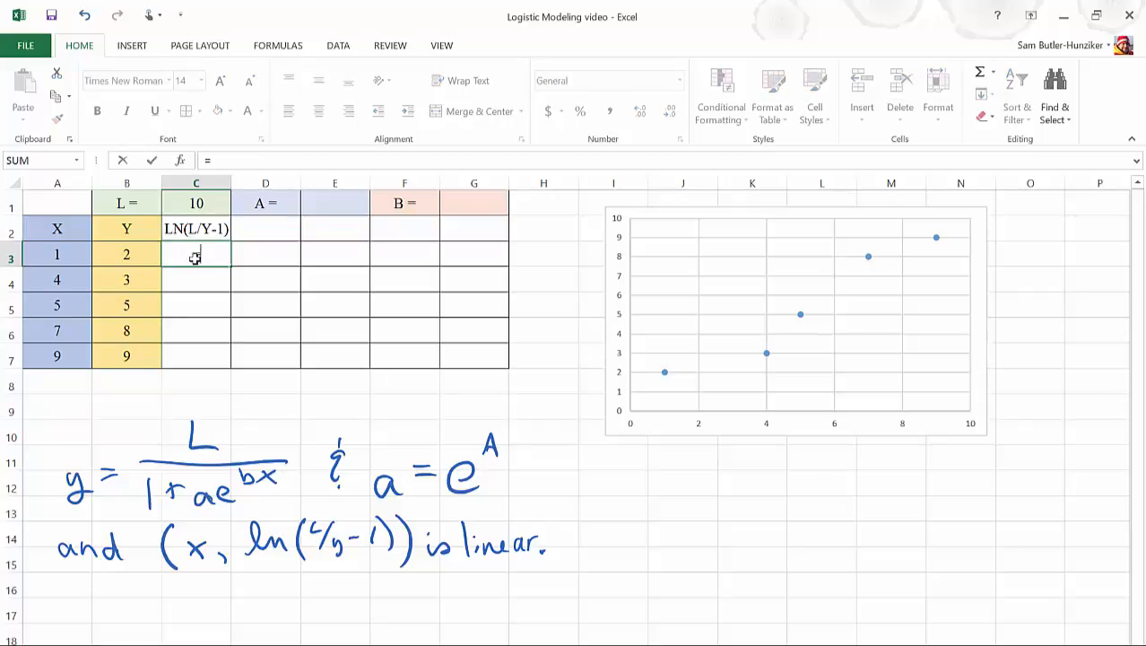
pyautogui.write('LN')
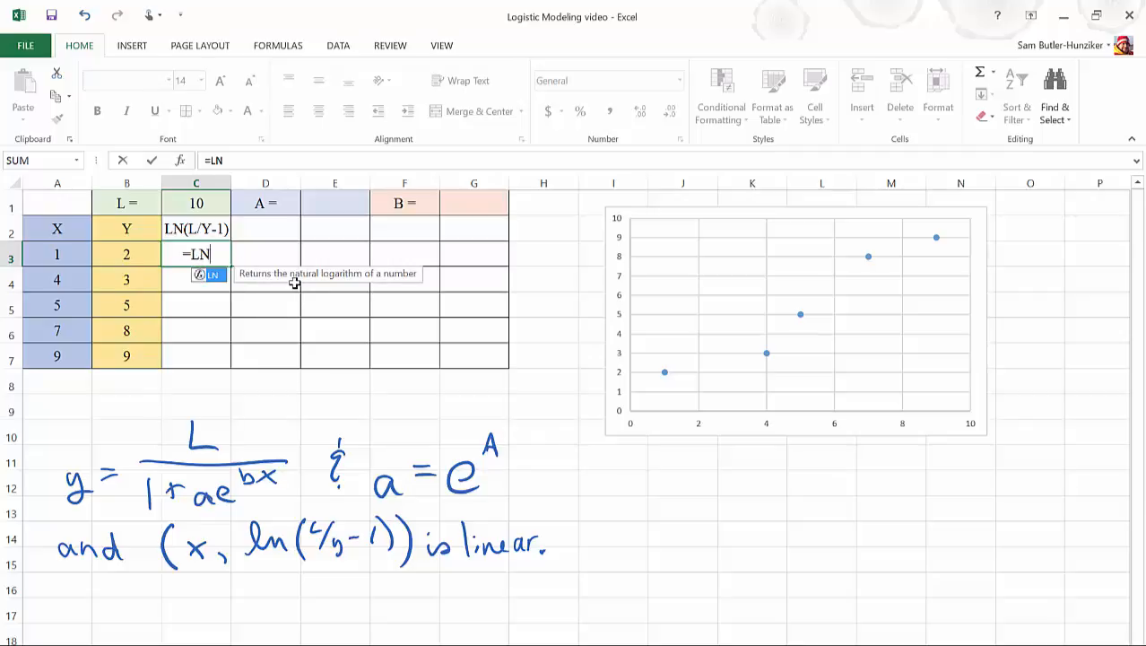
pyautogui.write('(')
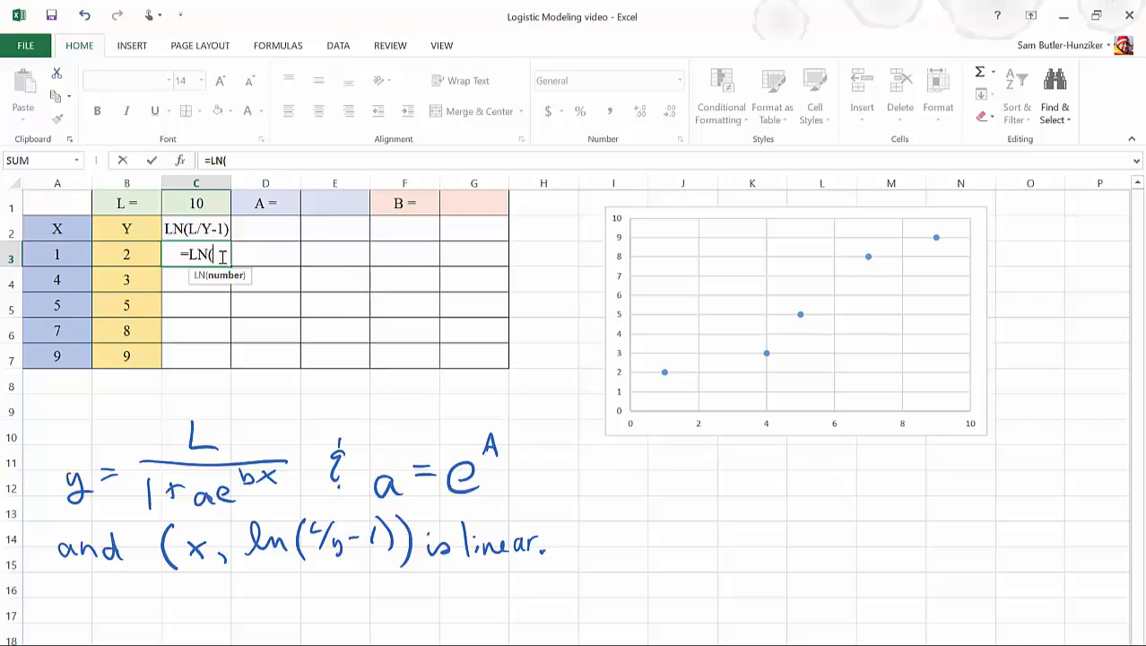
pyautogui.write('$C')
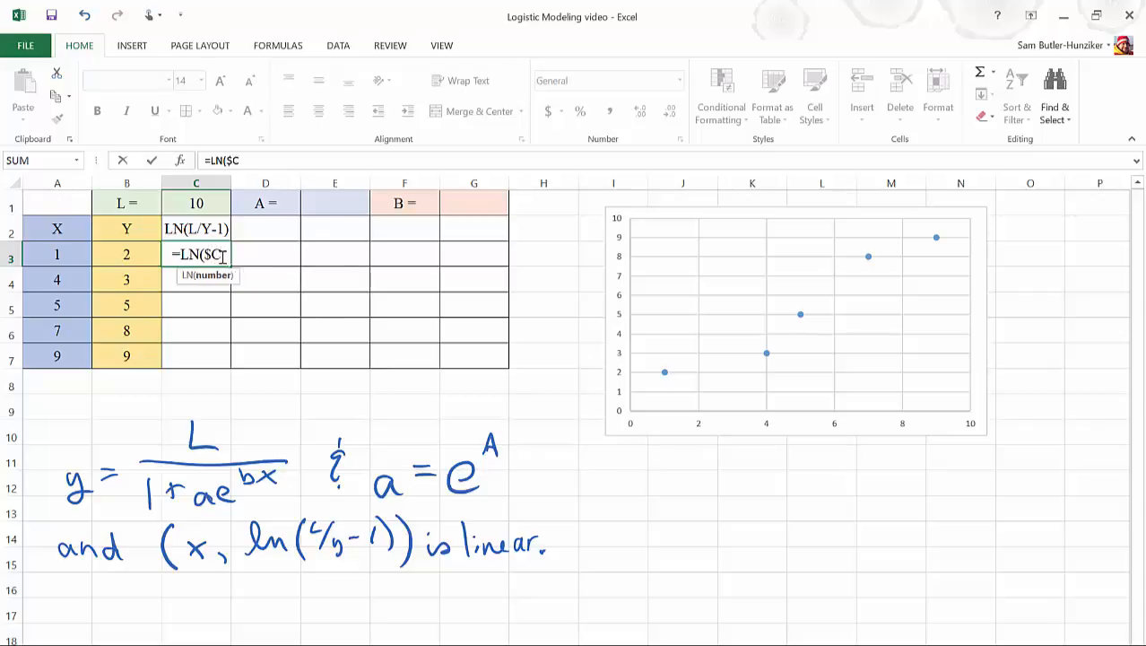
pyautogui.write('$1')
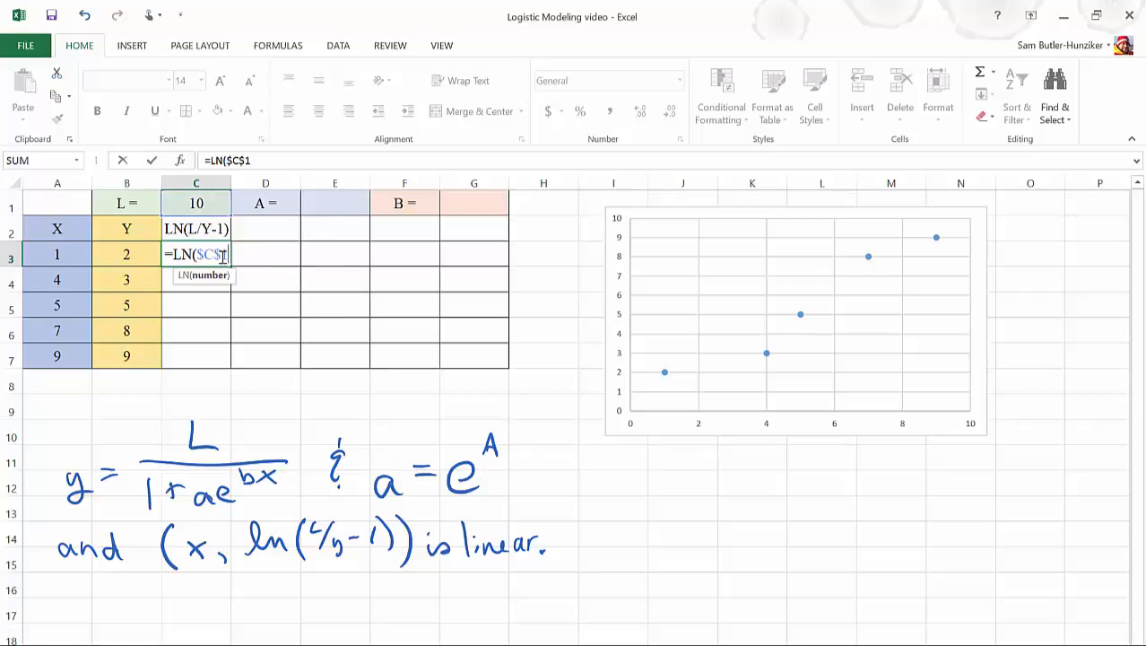
pyautogui.write('/')
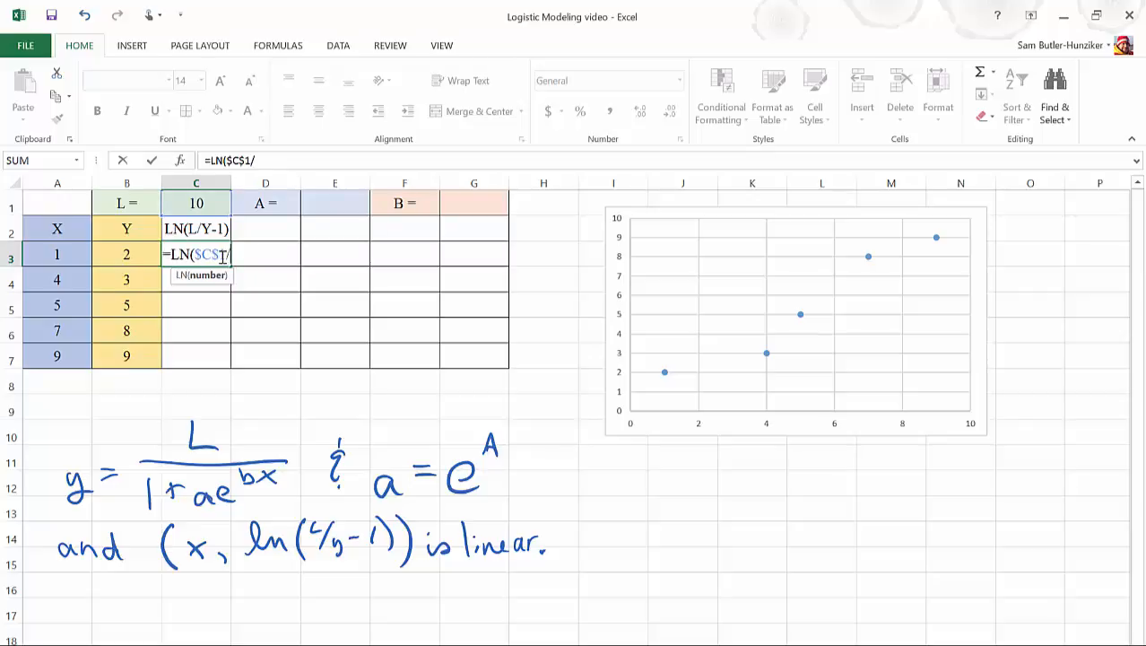
pyautogui.write('B3')
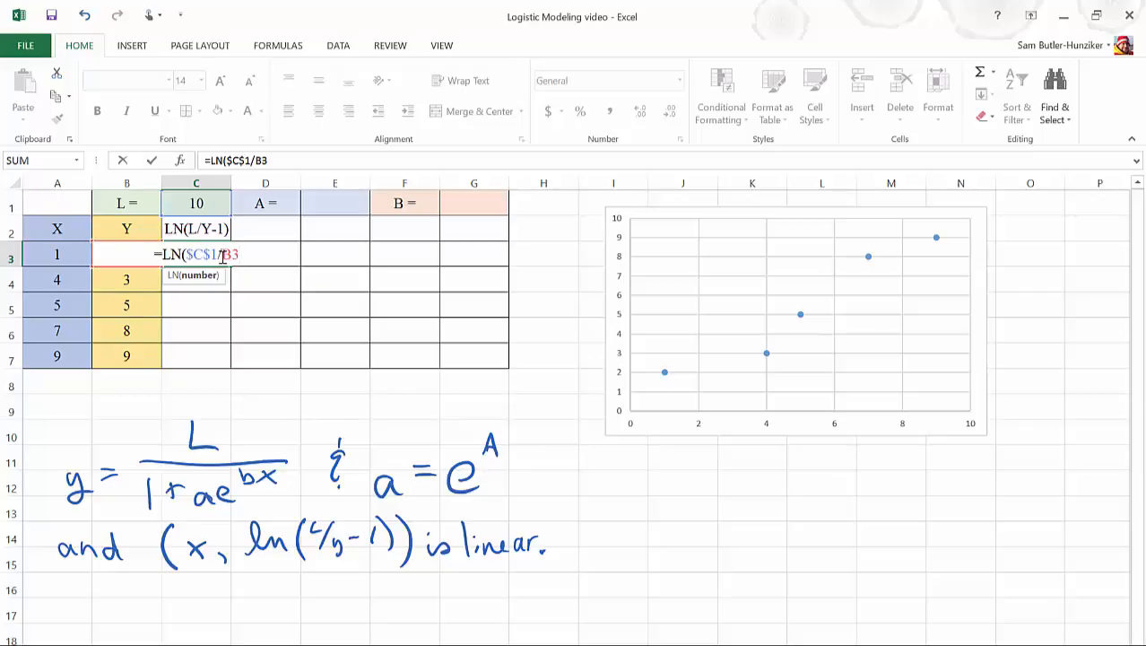
pyautogui.write('-1)')
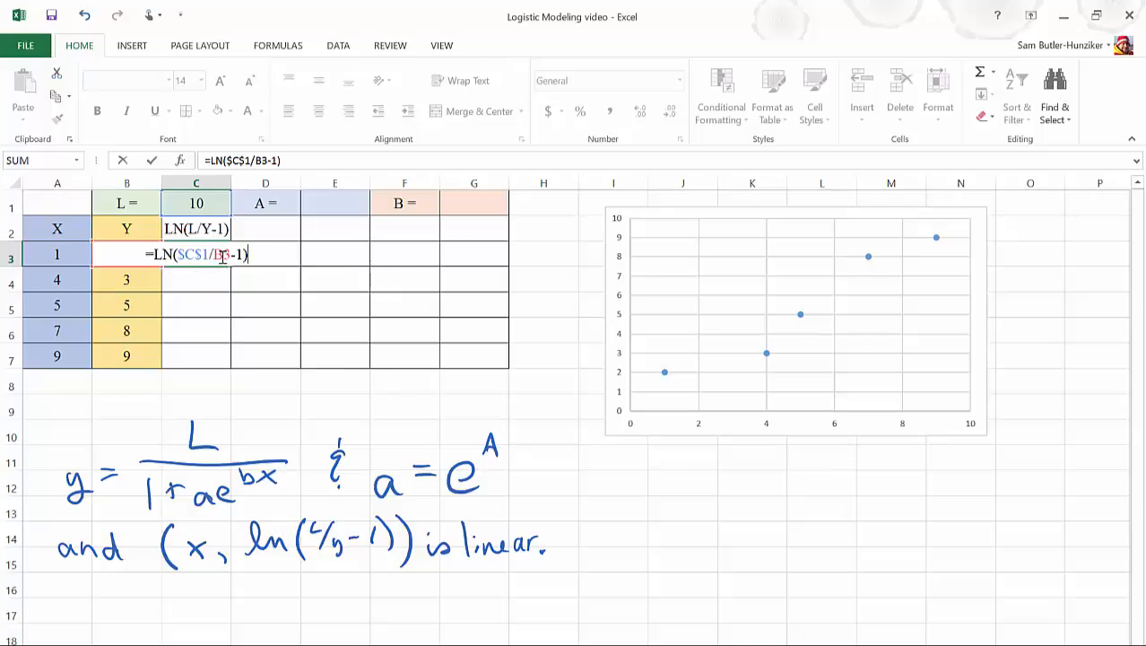
pyautogui.press('Return')
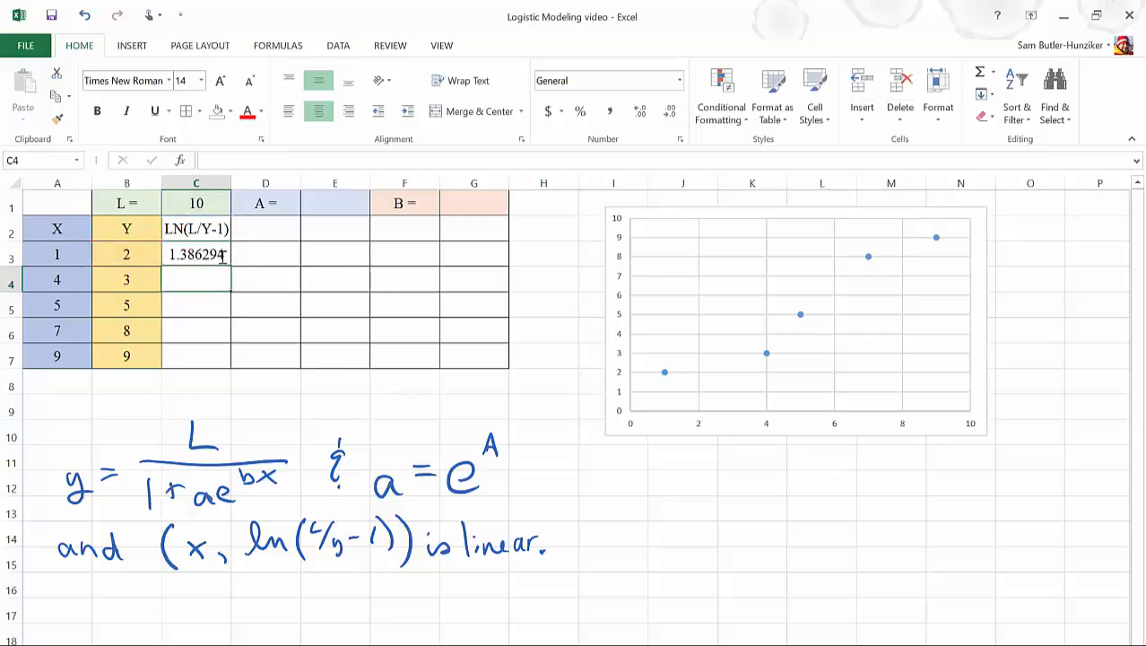
# Step: Fill the C3 formula down through C7 and deselect the range
pyautogui.click(221, 255)
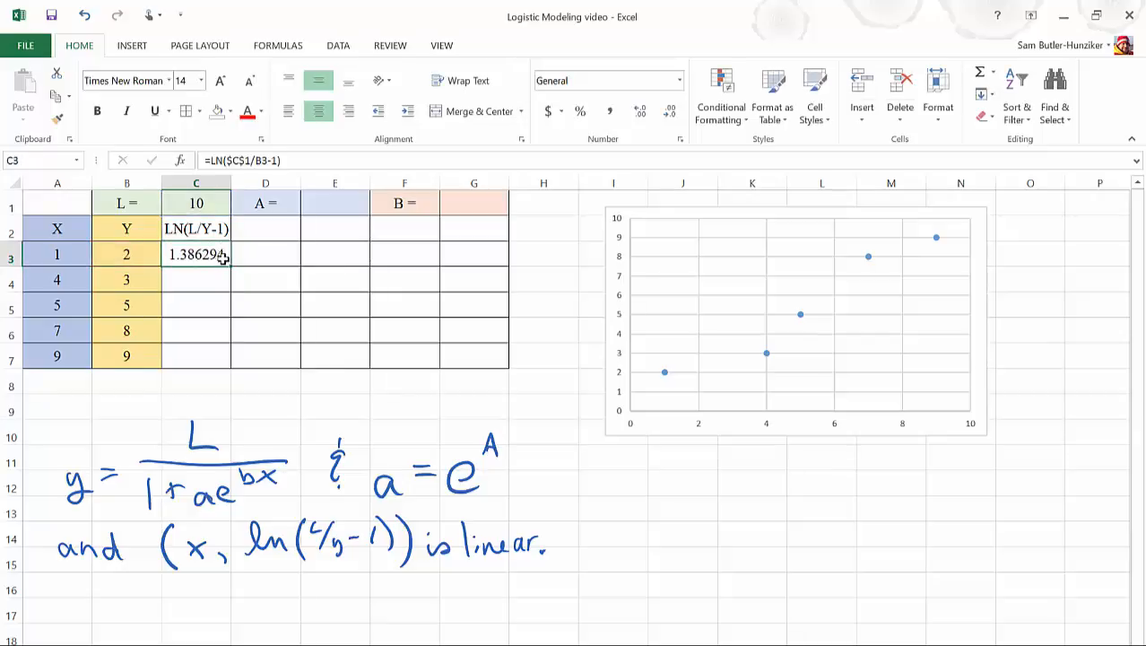
pyautogui.moveTo(232, 268); pyautogui.dragTo(213, 358)
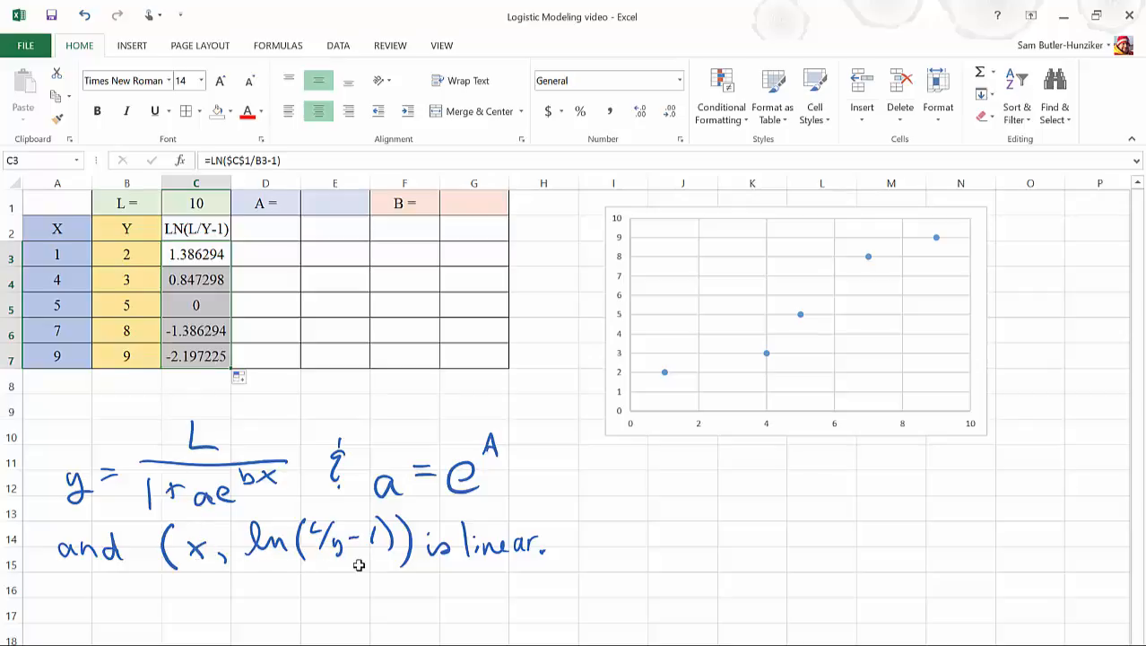
pyautogui.click(355, 403)
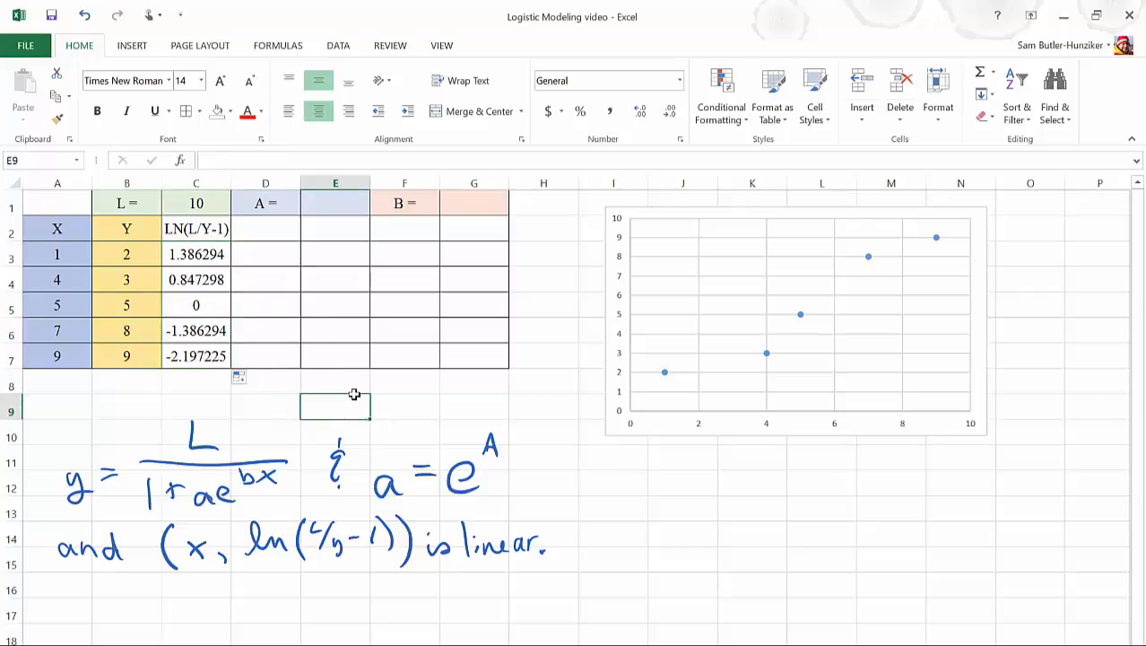
# Step: Insert an empty markers-only scatter chart on the sheet
pyautogui.click(132, 45)
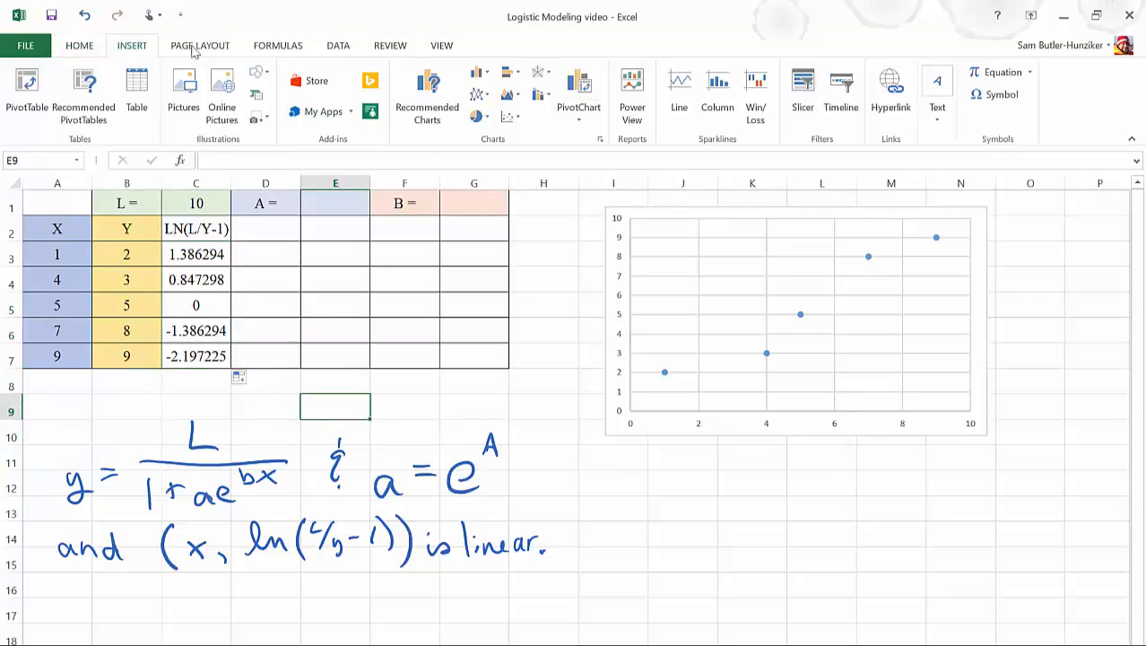
pyautogui.click(484, 117)
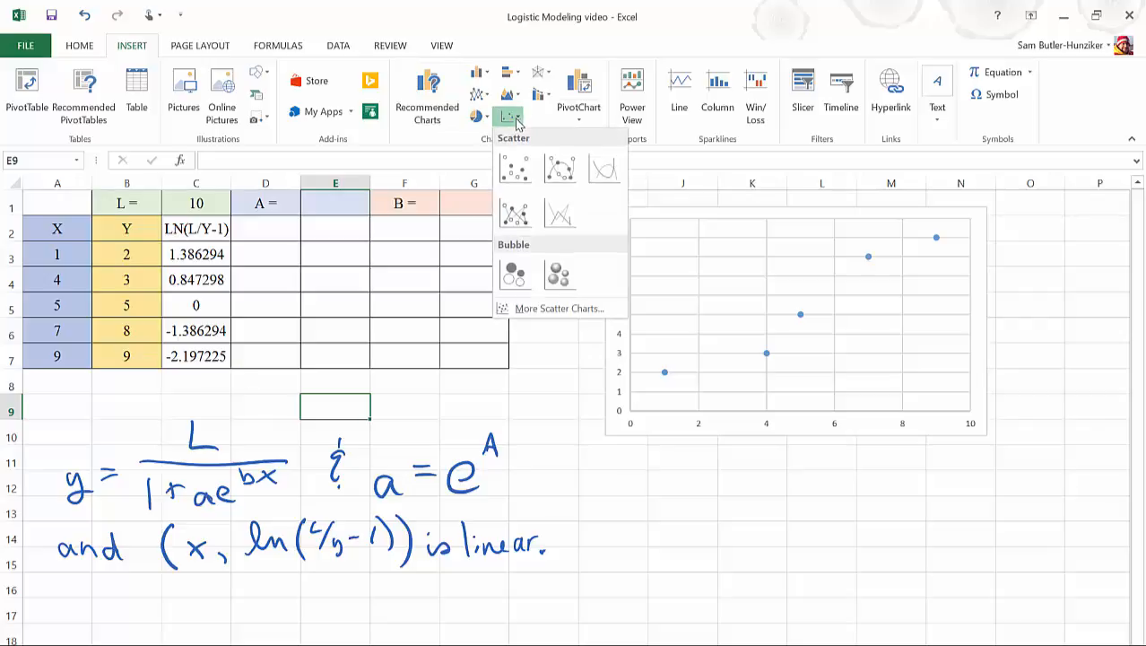
pyautogui.click(520, 172)
# Step: Add a series named "Log stuff" to the empty chart, with X values A3:A7 and Y values C3:C7
pyautogui.click(812, 105)
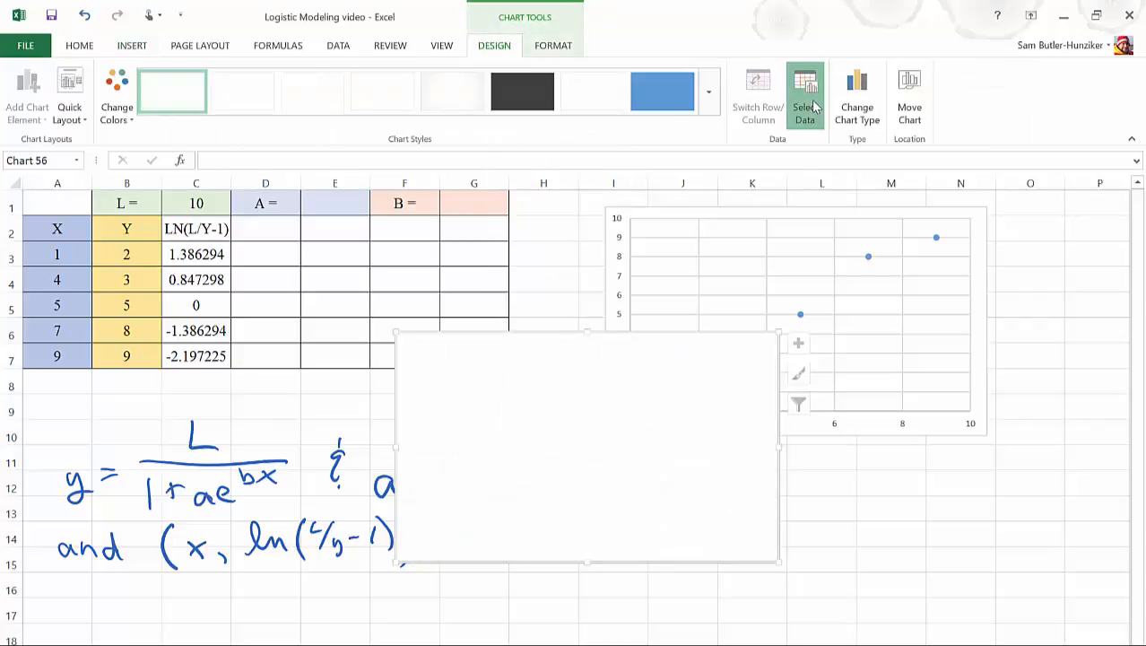
pyautogui.click(265, 387)
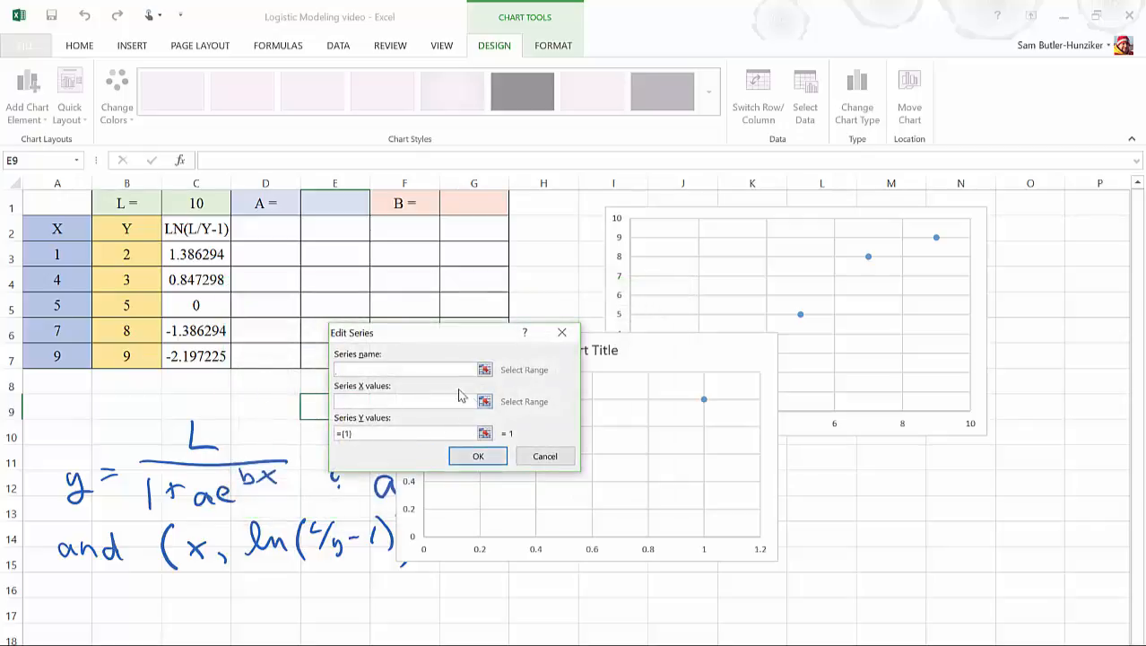
pyautogui.write('Log stuff')
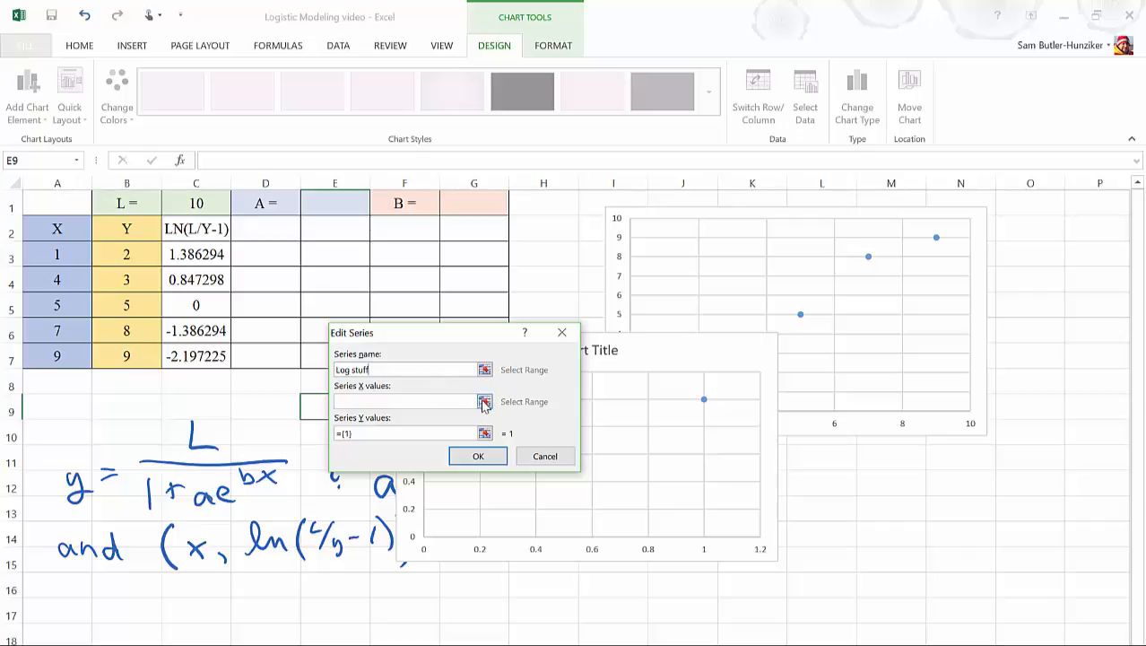
pyautogui.click(484, 402)
pyautogui.moveTo(57, 255); pyautogui.dragTo(79, 358)
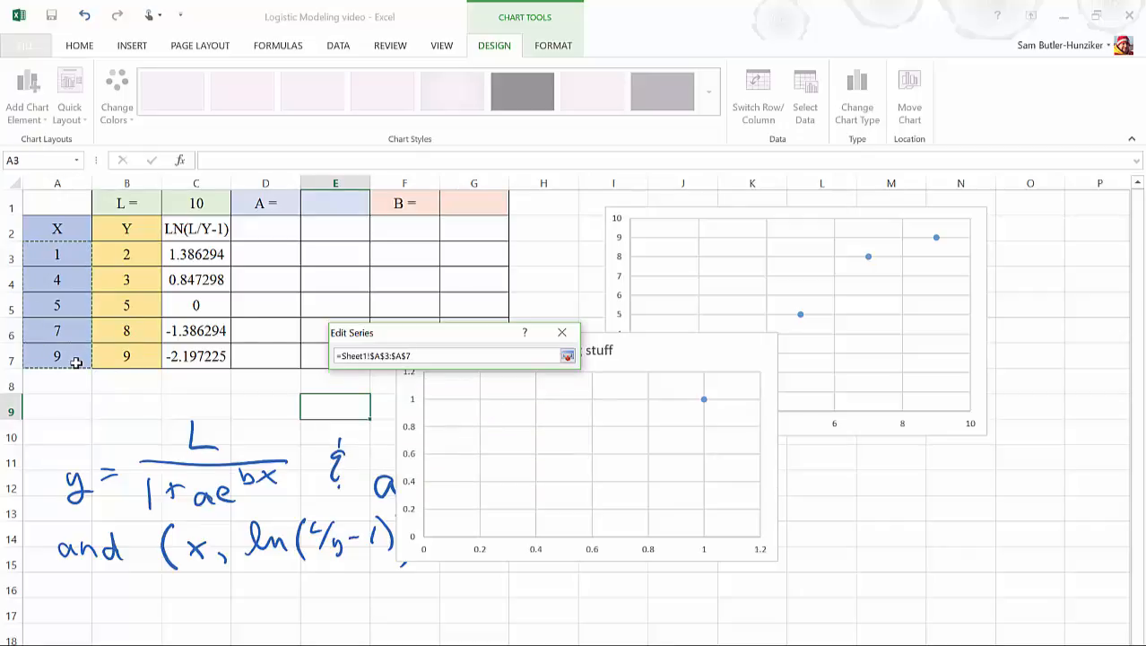
pyautogui.click(567, 357)
pyautogui.click(476, 360)
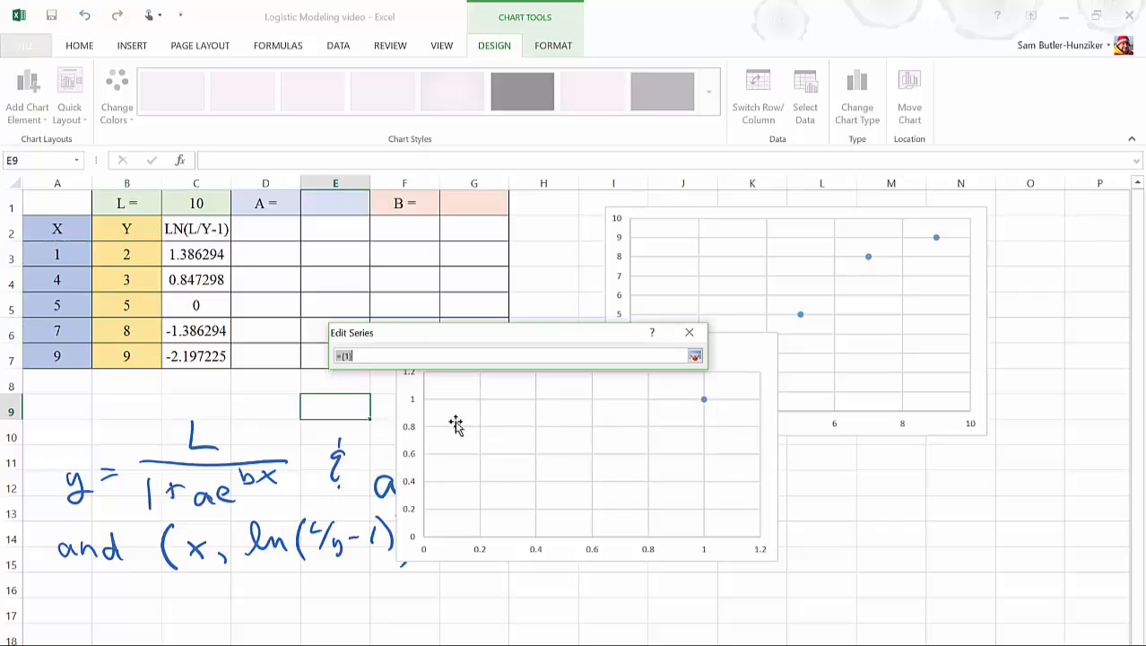
pyautogui.moveTo(204, 255); pyautogui.dragTo(211, 357)
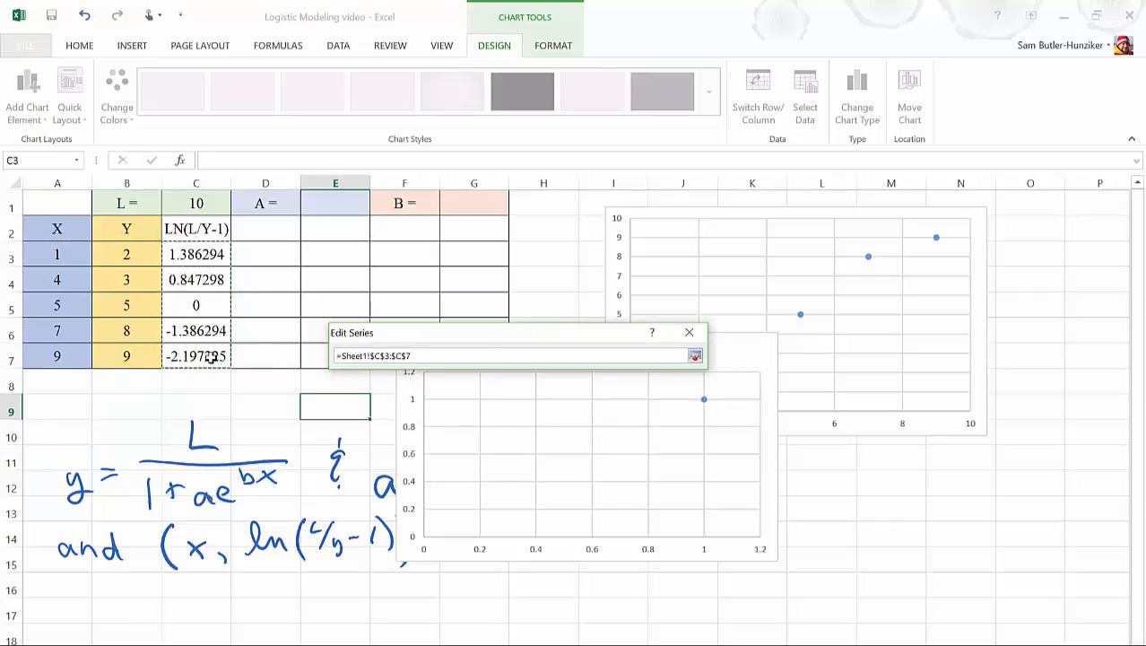
pyautogui.click(696, 357)
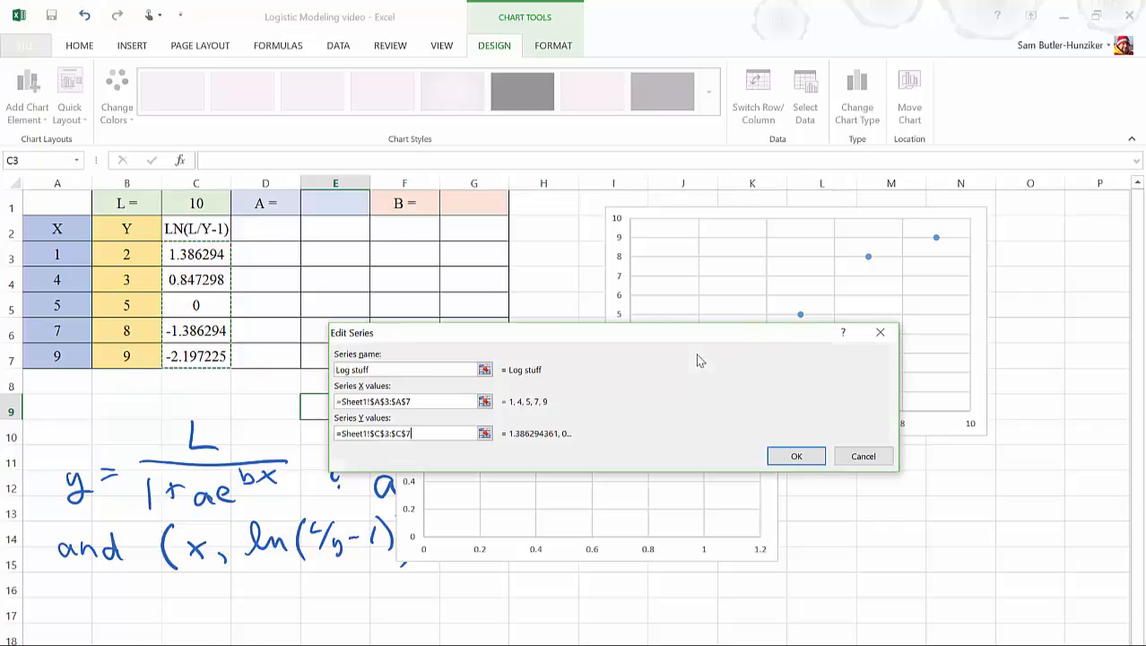
pyautogui.click(795, 458)
pyautogui.click(584, 503)
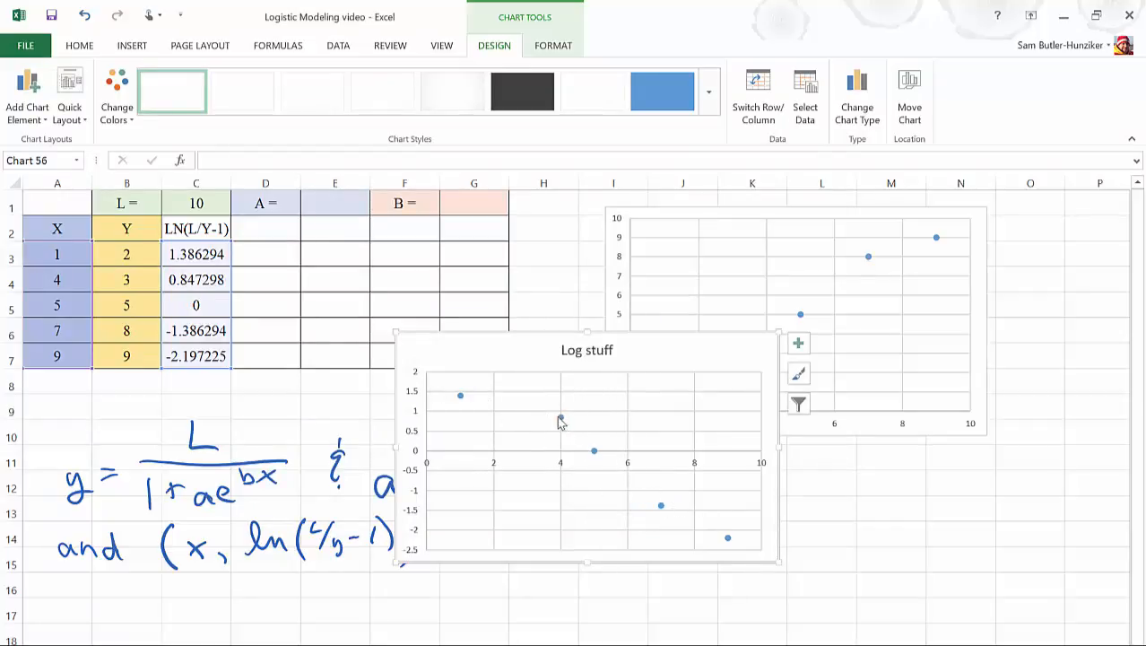
# Step: Reposition the Log stuff chart so it sits between the data table and the original scatter chart, partly overlapping both
pyautogui.moveTo(617, 350); pyautogui.dragTo(433, 389)
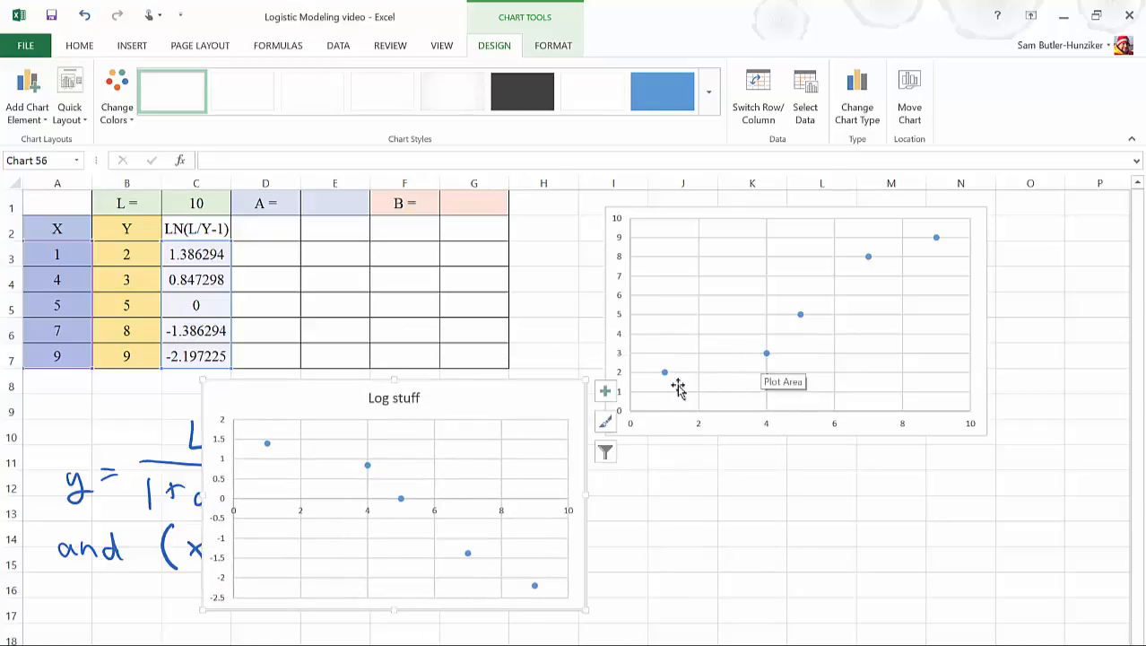
pyautogui.moveTo(516, 389); pyautogui.dragTo(662, 335)
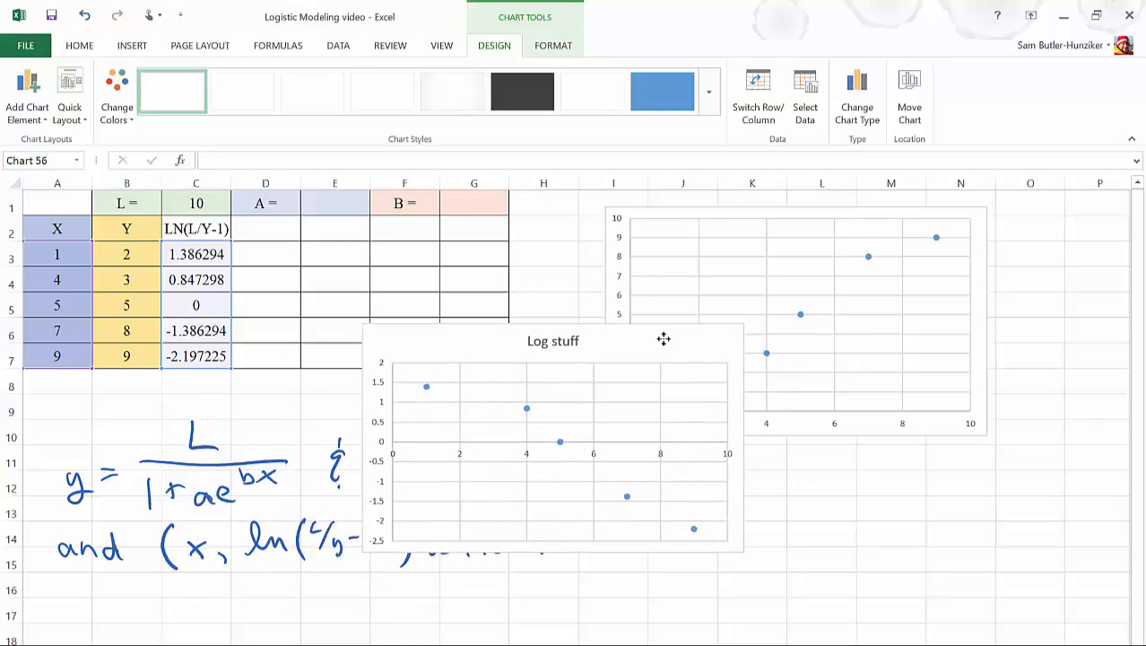
# Step: Add a linear trendline to the Log stuff chart and display its equation on the chart
pyautogui.click(766, 335)
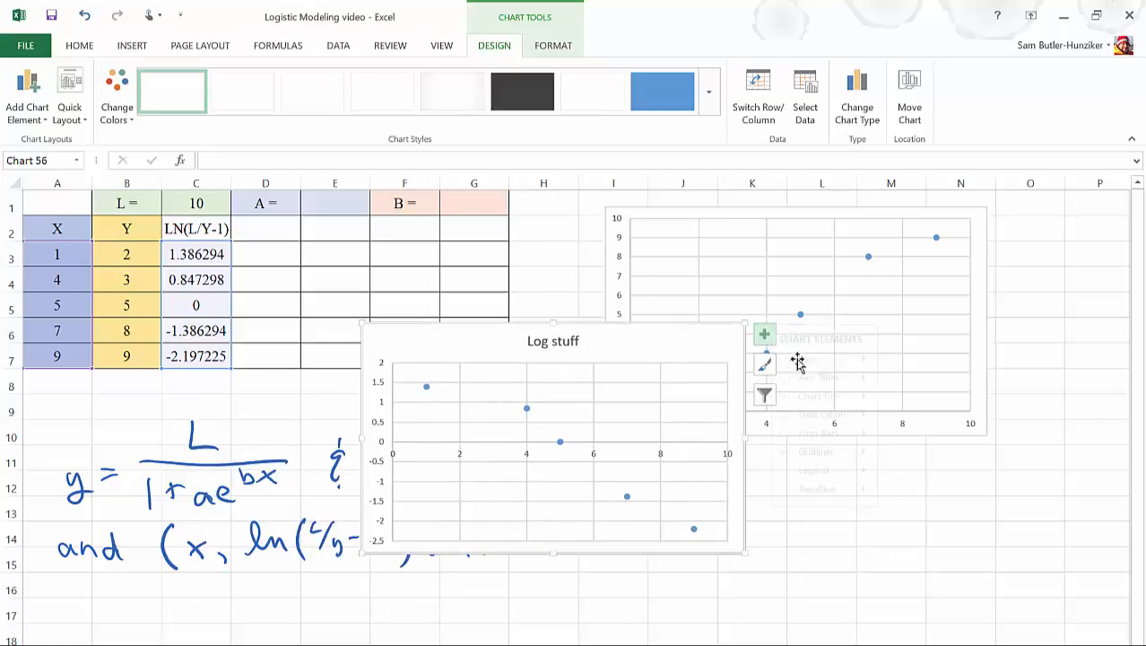
pyautogui.click(876, 491)
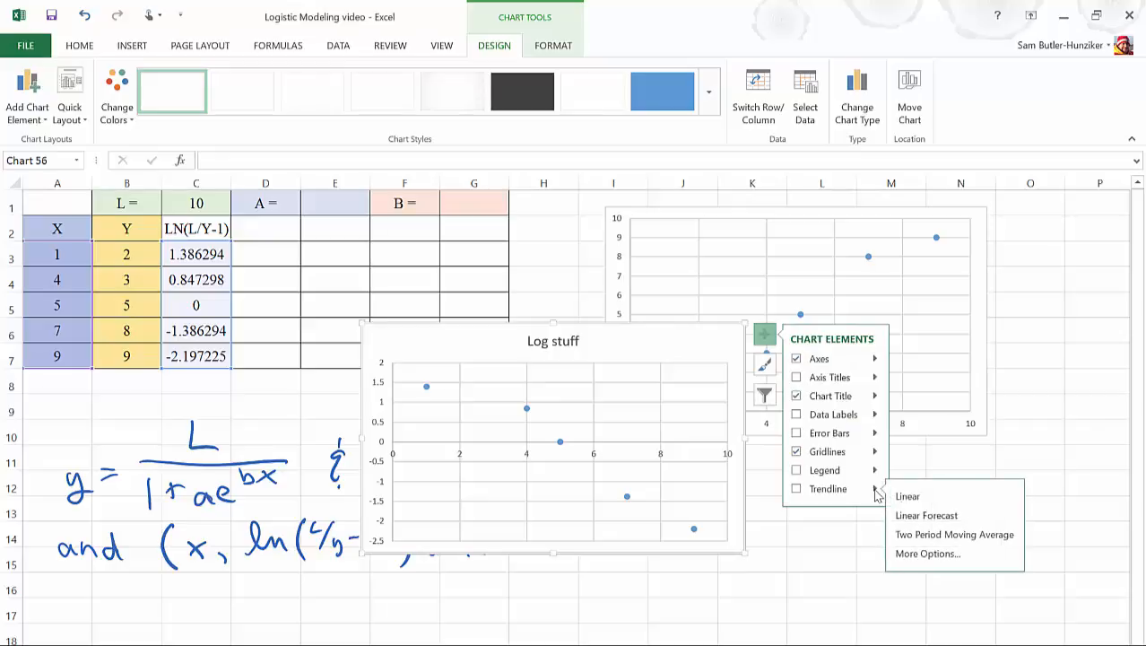
pyautogui.click(954, 555)
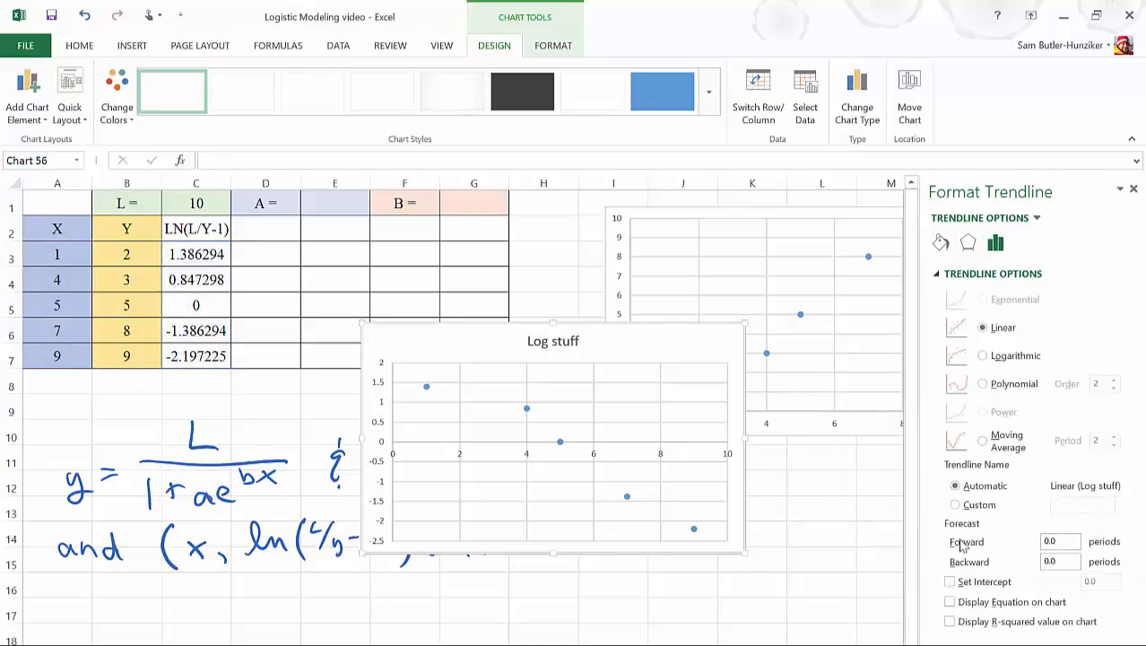
pyautogui.click(1035, 609)
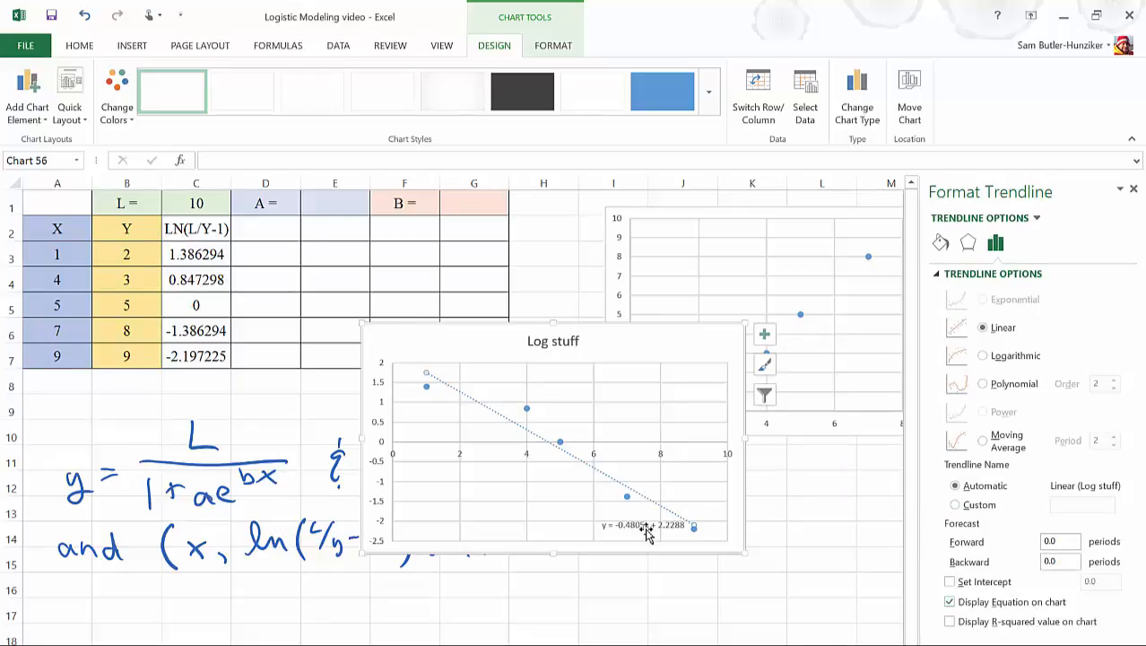
# Step: Move the trendline equation label up to just above the horizontal axis and format it as 20 pt bold
pyautogui.moveTo(646, 529); pyautogui.dragTo(600, 424)
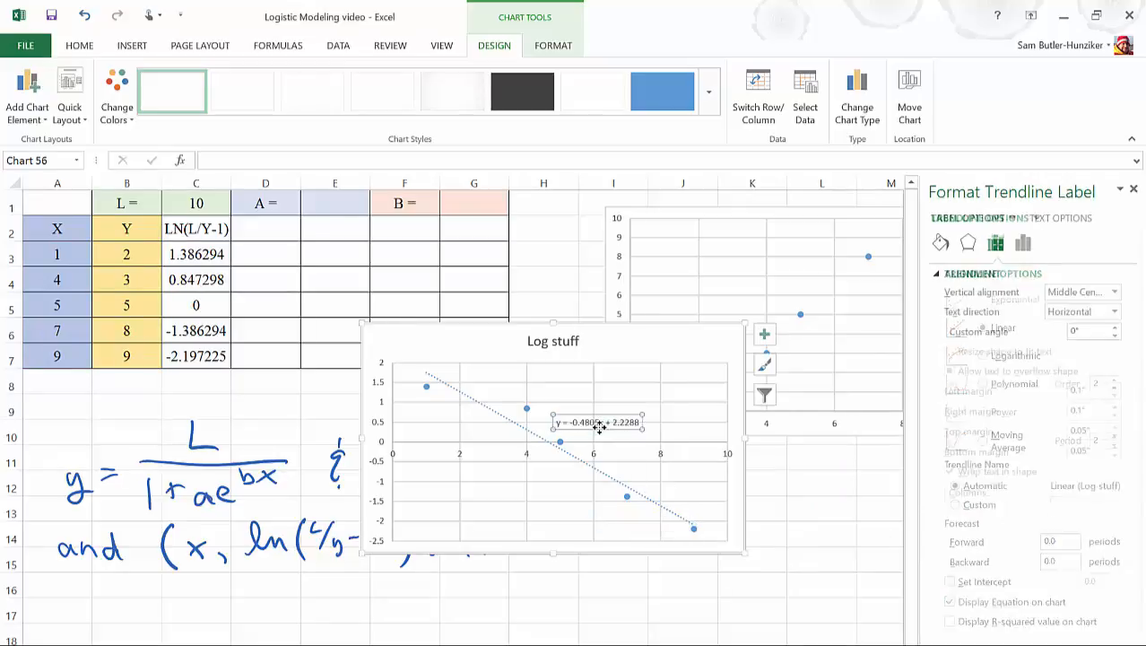
pyautogui.click(80, 44)
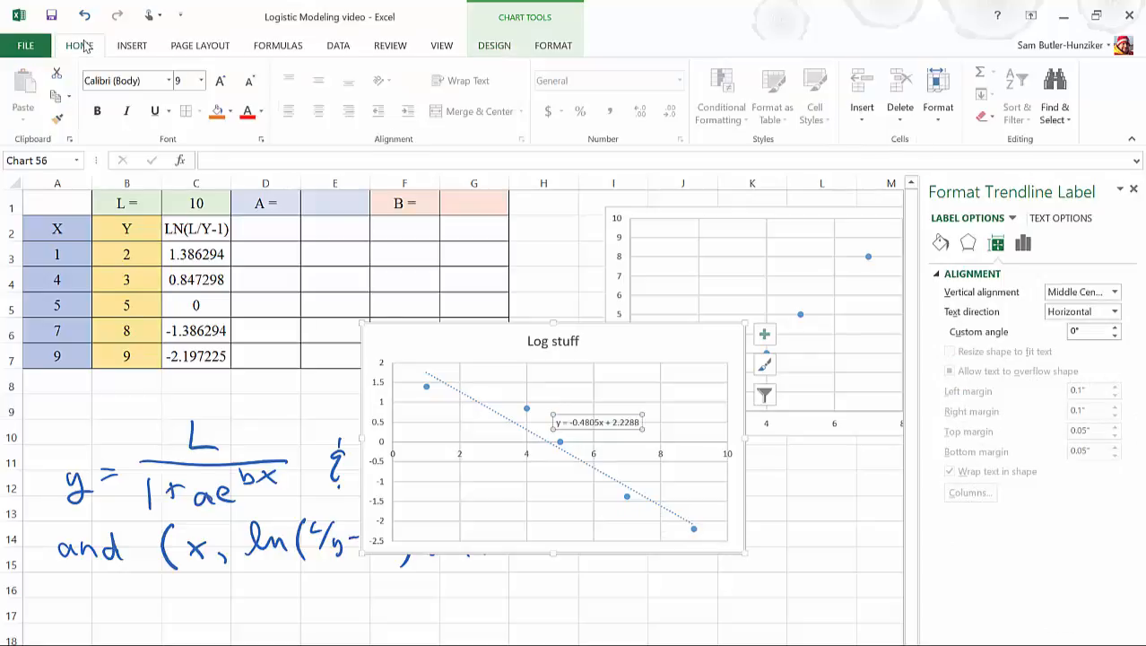
pyautogui.click(222, 80)
pyautogui.click(222, 81)
pyautogui.click(221, 80)
pyautogui.click(222, 81)
pyautogui.click(222, 81)
pyautogui.click(221, 79)
pyautogui.click(220, 80)
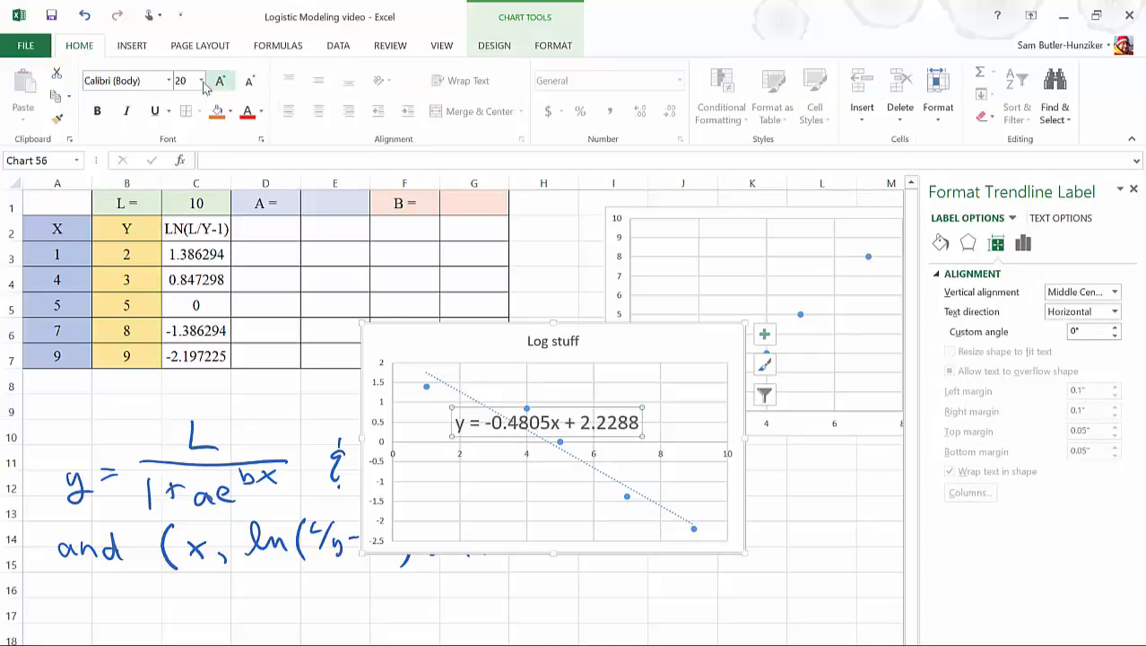
pyautogui.click(98, 111)
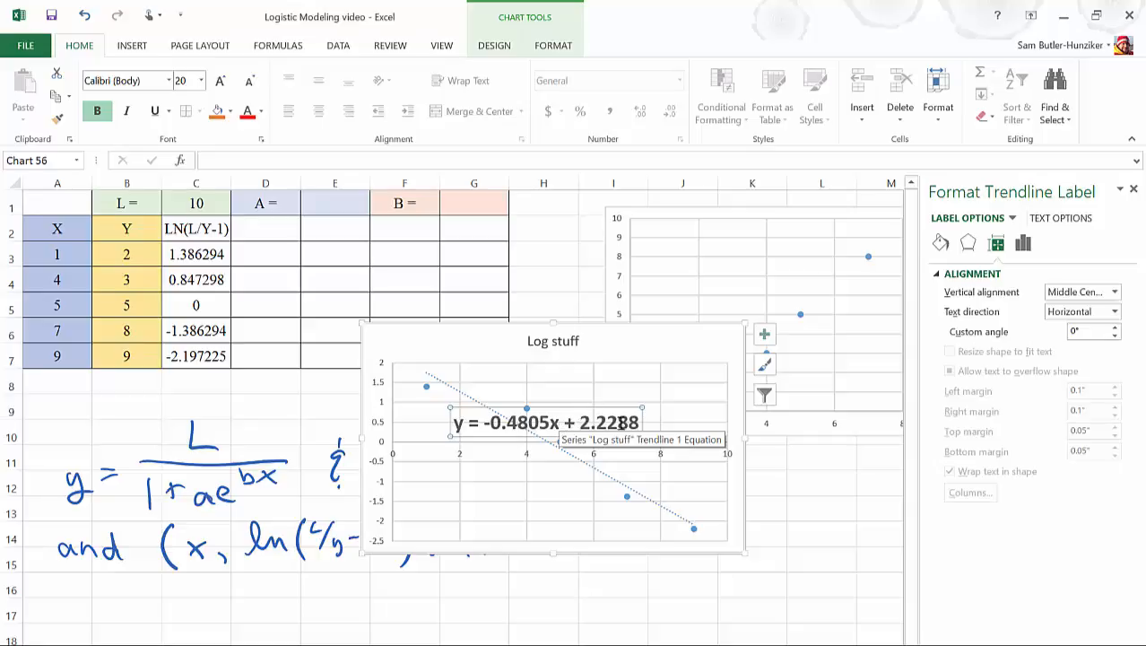
# Step: Move the equation label just below the horizontal axis and shift the Log stuff chart right, clear of the data table
pyautogui.click(673, 414)
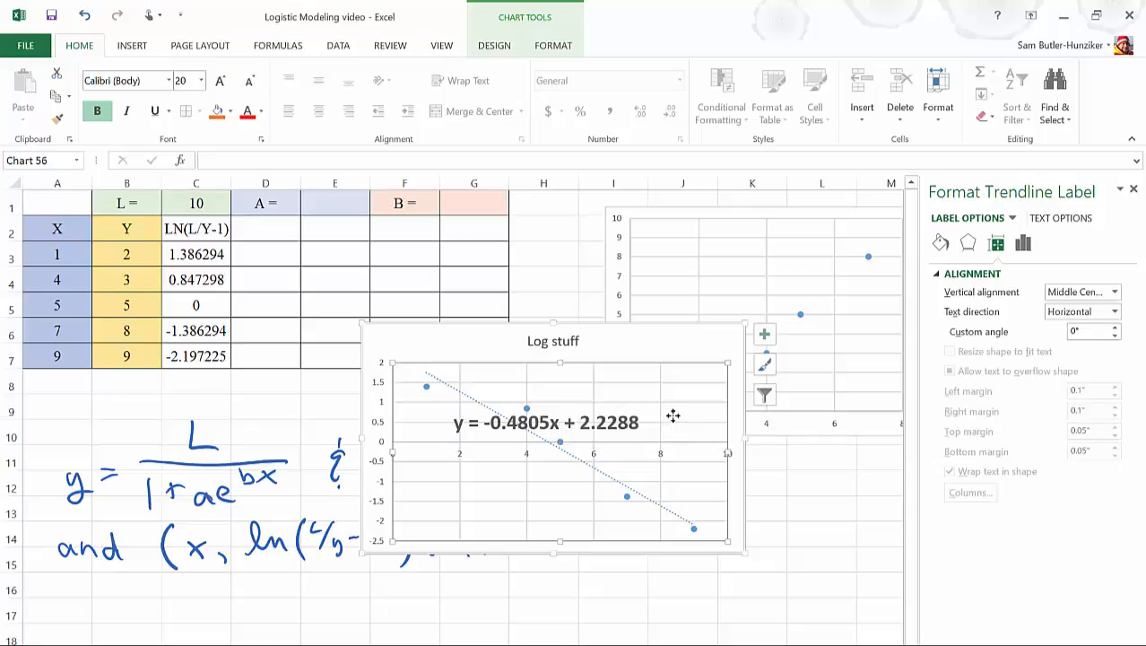
pyautogui.moveTo(624, 424); pyautogui.dragTo(622, 472)
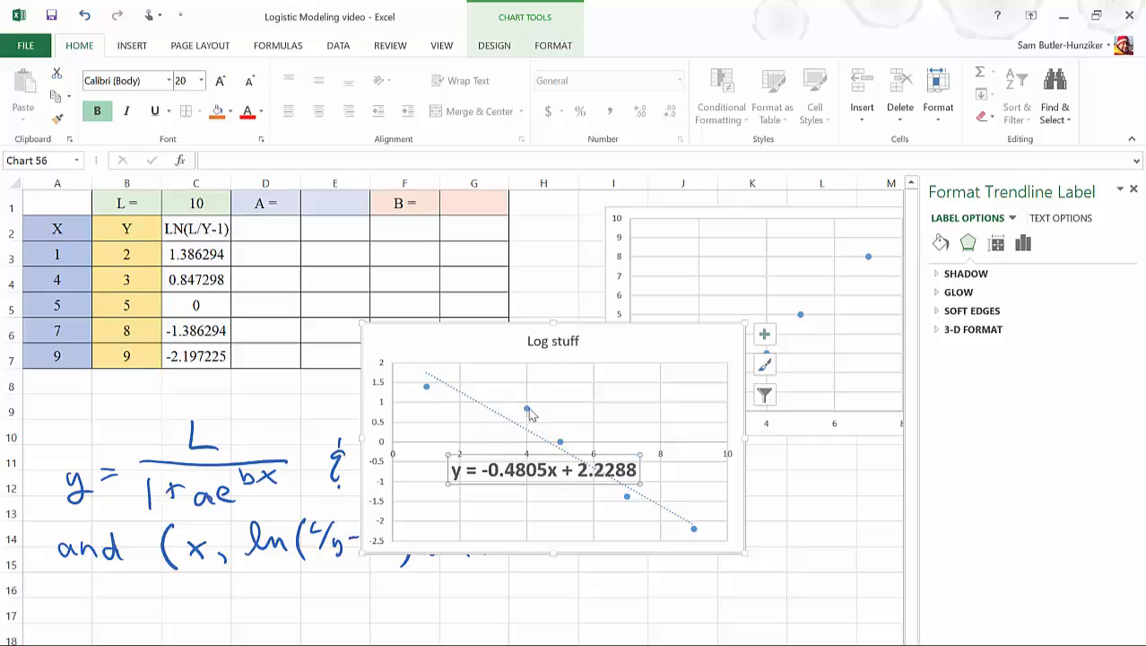
pyautogui.moveTo(528, 410)
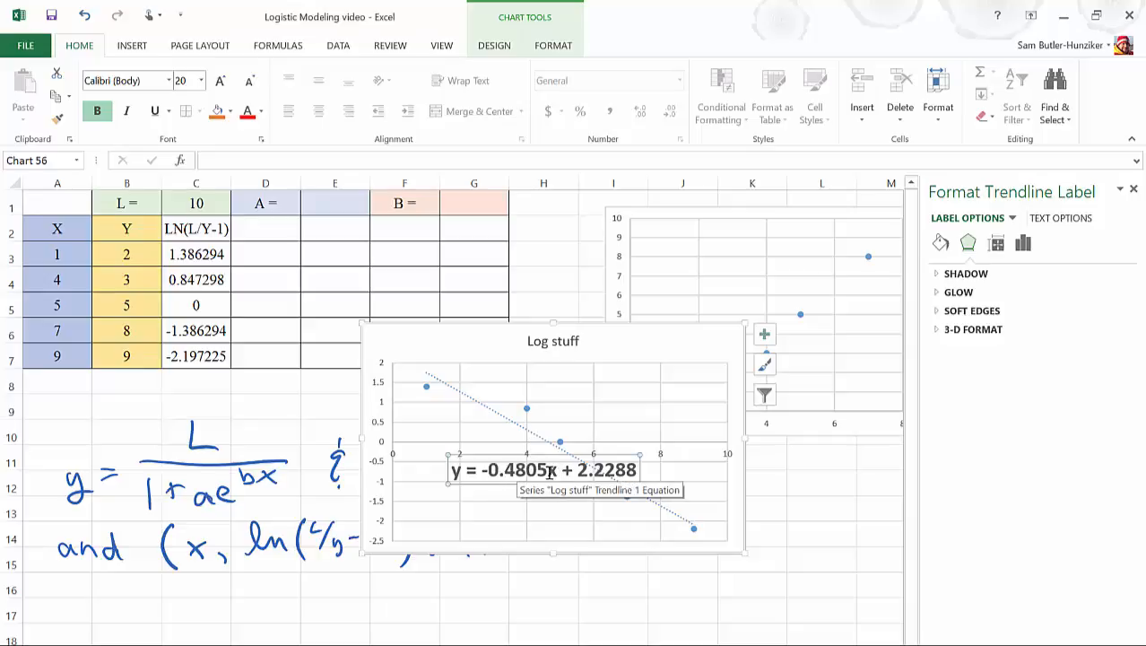
pyautogui.moveTo(455, 333); pyautogui.dragTo(604, 373)
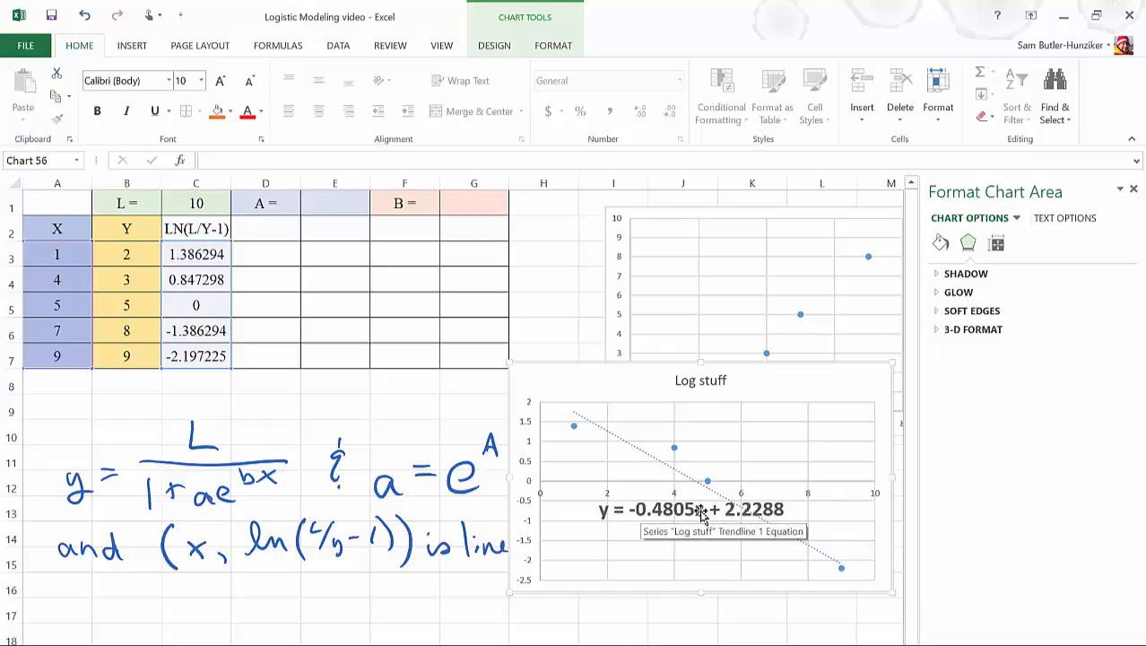
# Step: Enter the trendline slope -0.4805 as the B value in cell G1
pyautogui.click(483, 204)
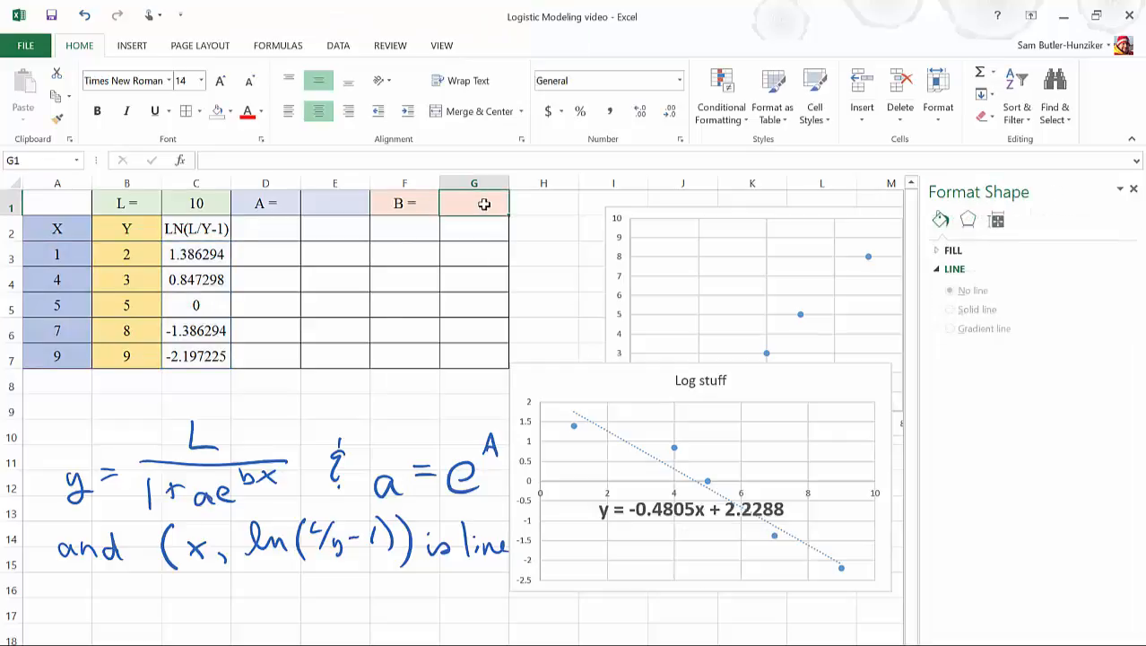
pyautogui.write('-')
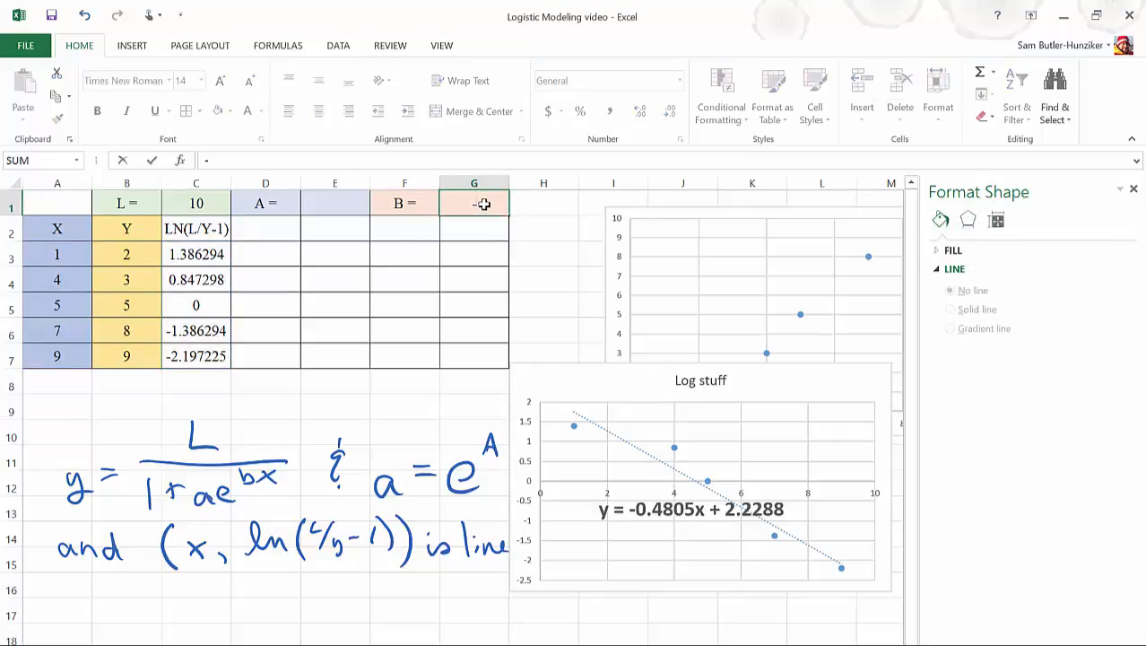
pyautogui.write('.4805')
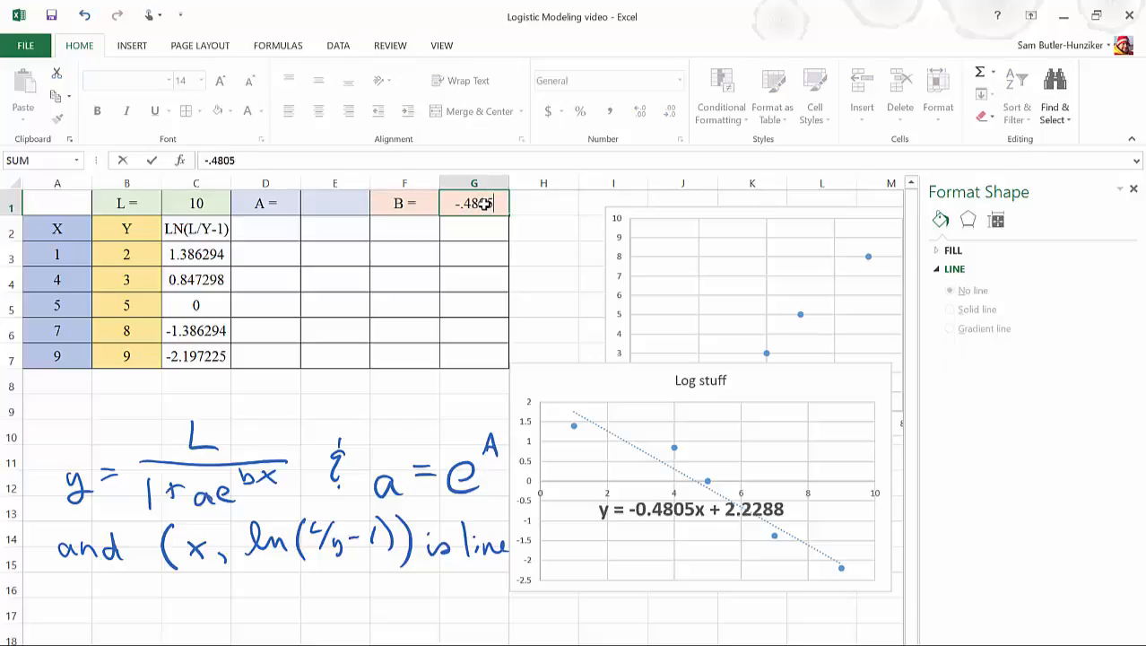
pyautogui.press('Left')
pyautogui.press('Left')
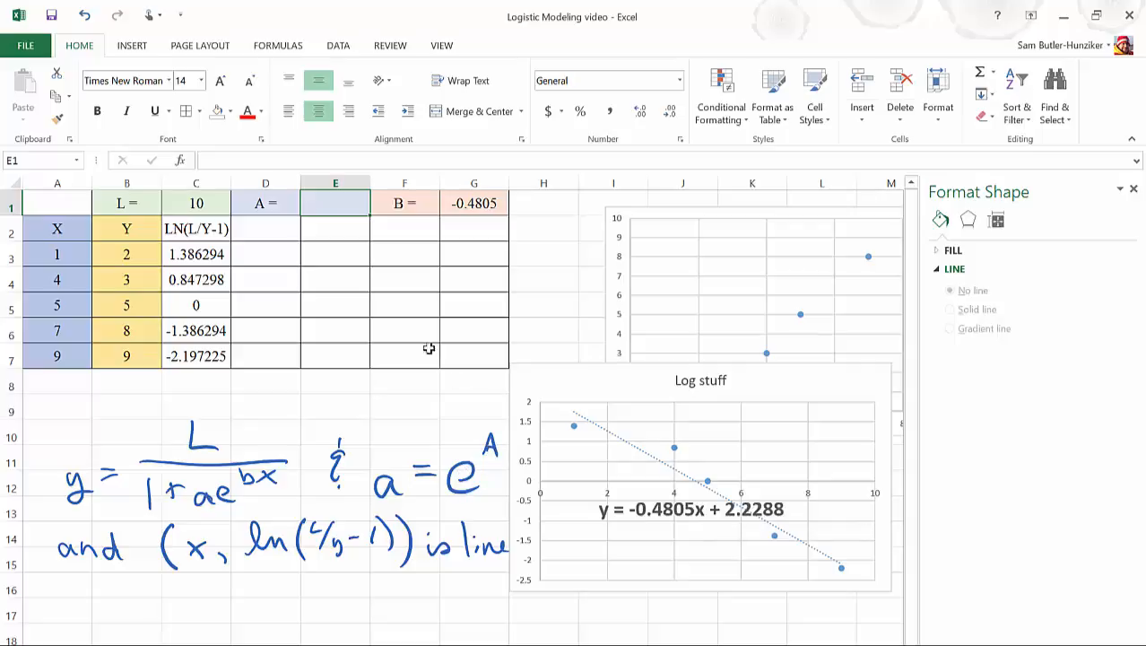
# Step: Enter the formula =EXP(2.2288) for the A value in cell E1
pyautogui.write('=EXP')
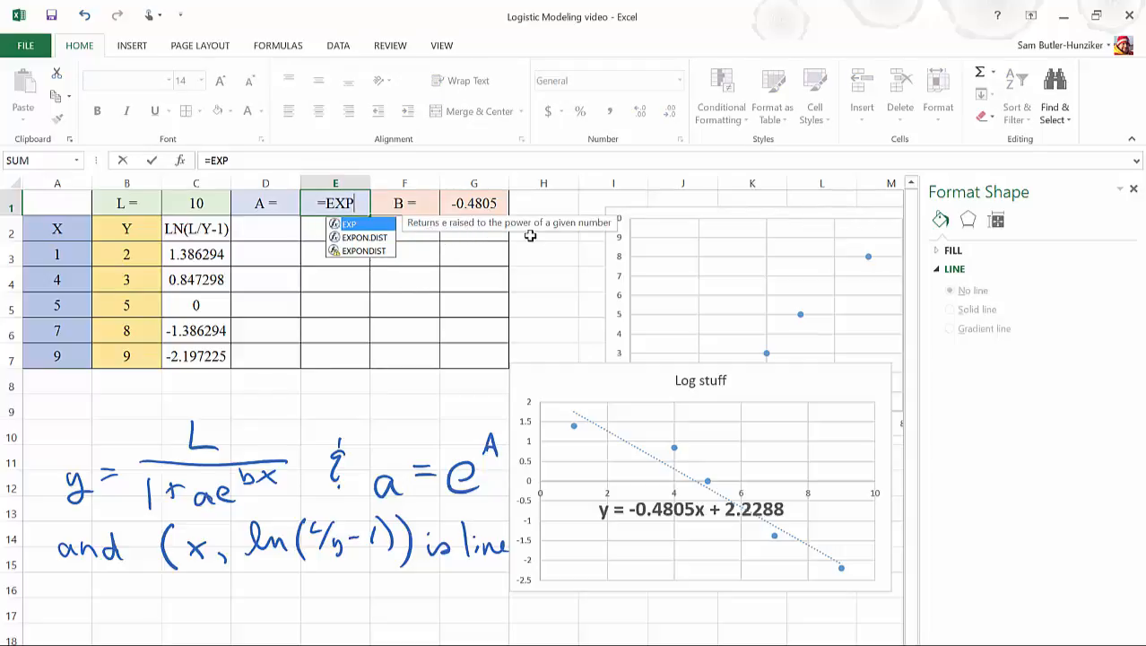
pyautogui.write('(')
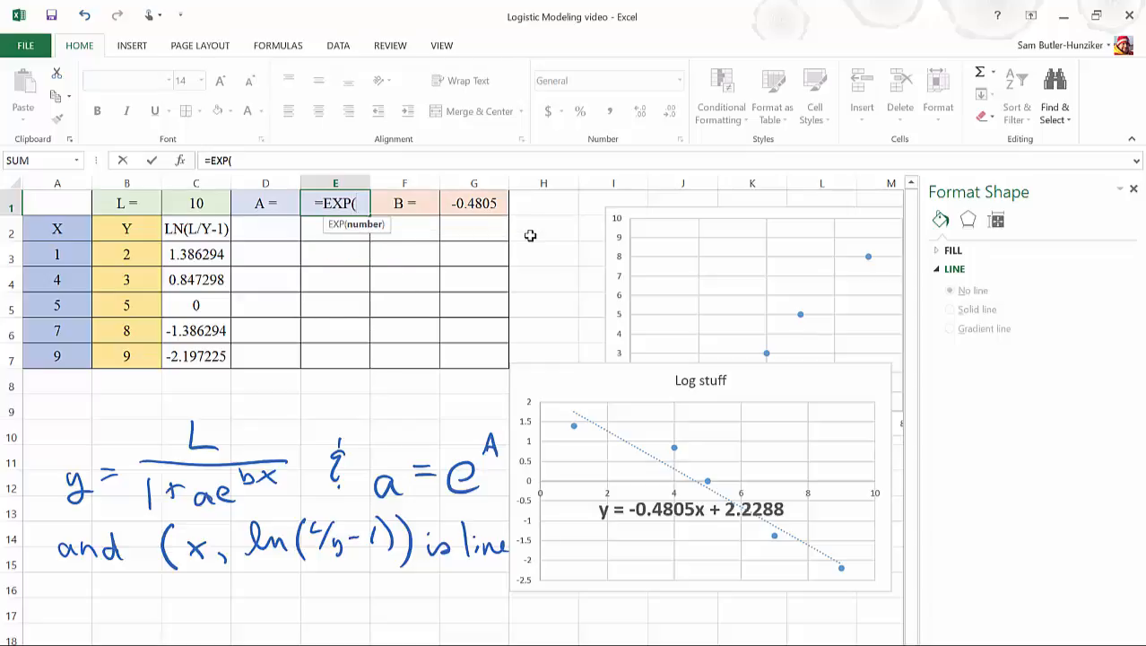
pyautogui.write('2.22')
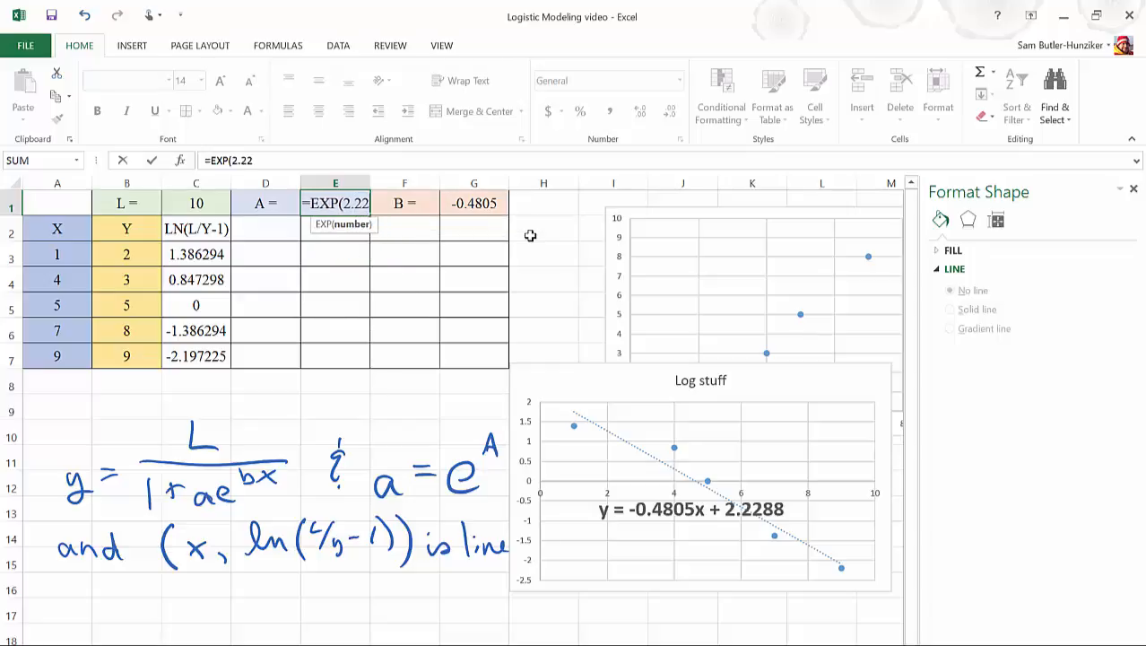
pyautogui.write('88)')
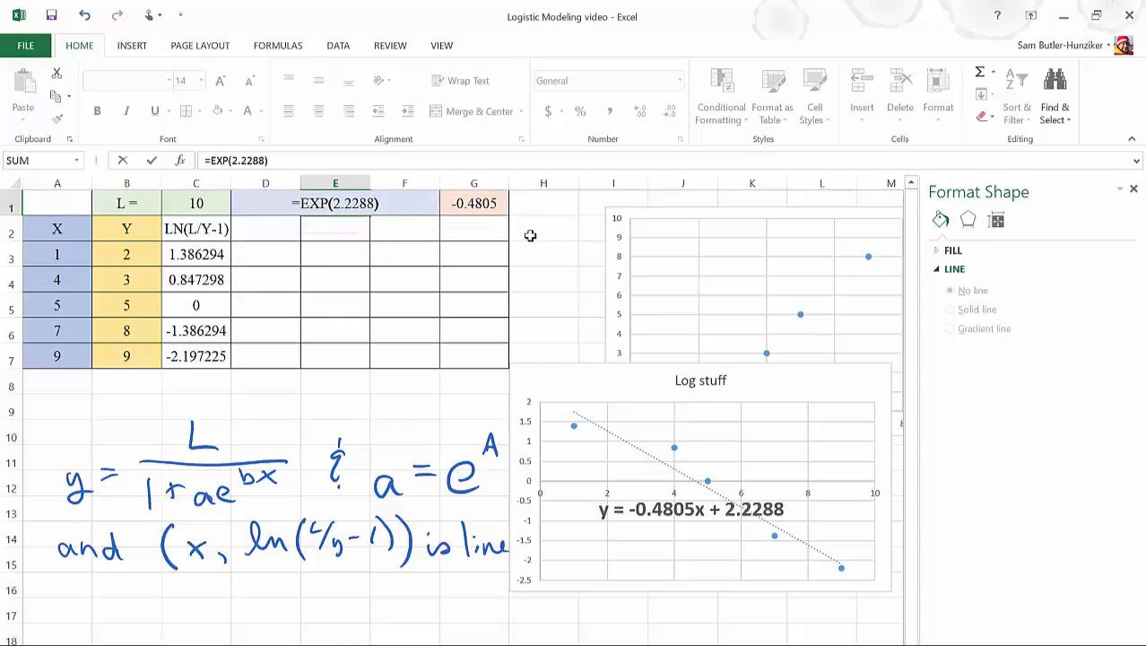
pyautogui.press('Return')
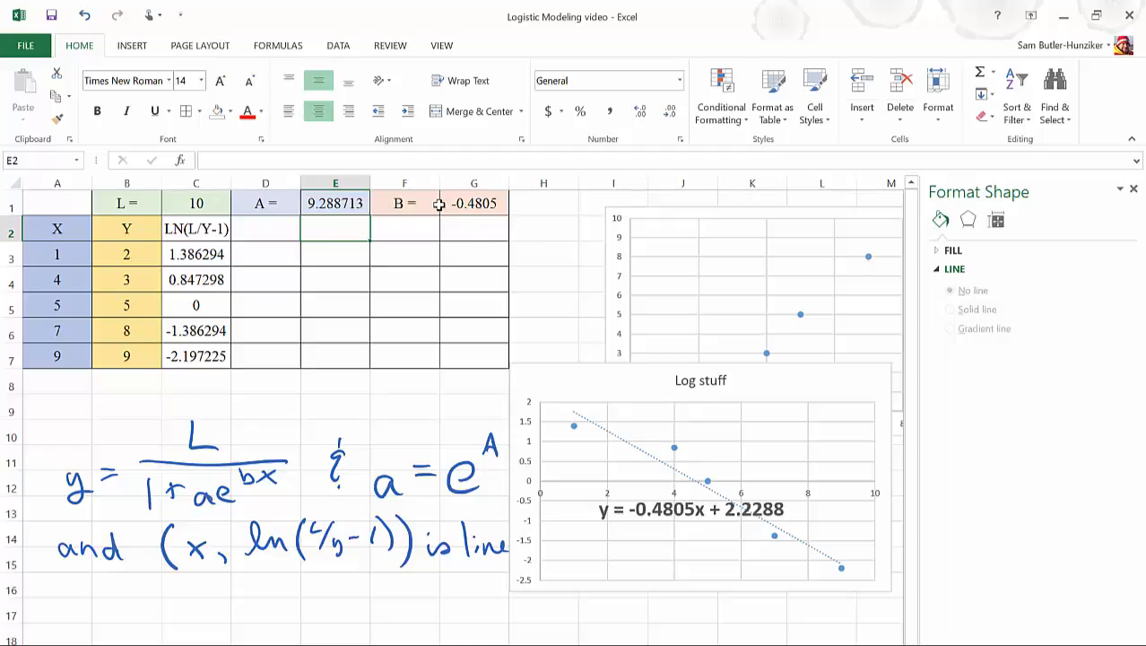
# Step: Enter the column heading "Logistic" in cell D2
pyautogui.click(282, 229)
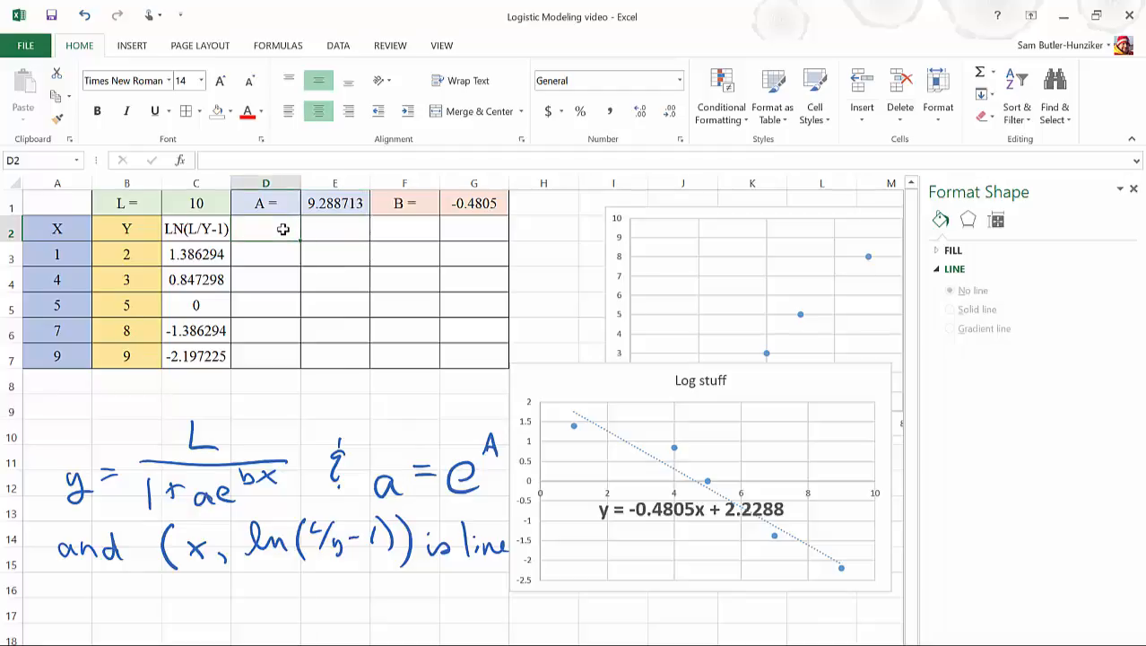
pyautogui.write('Logistic')
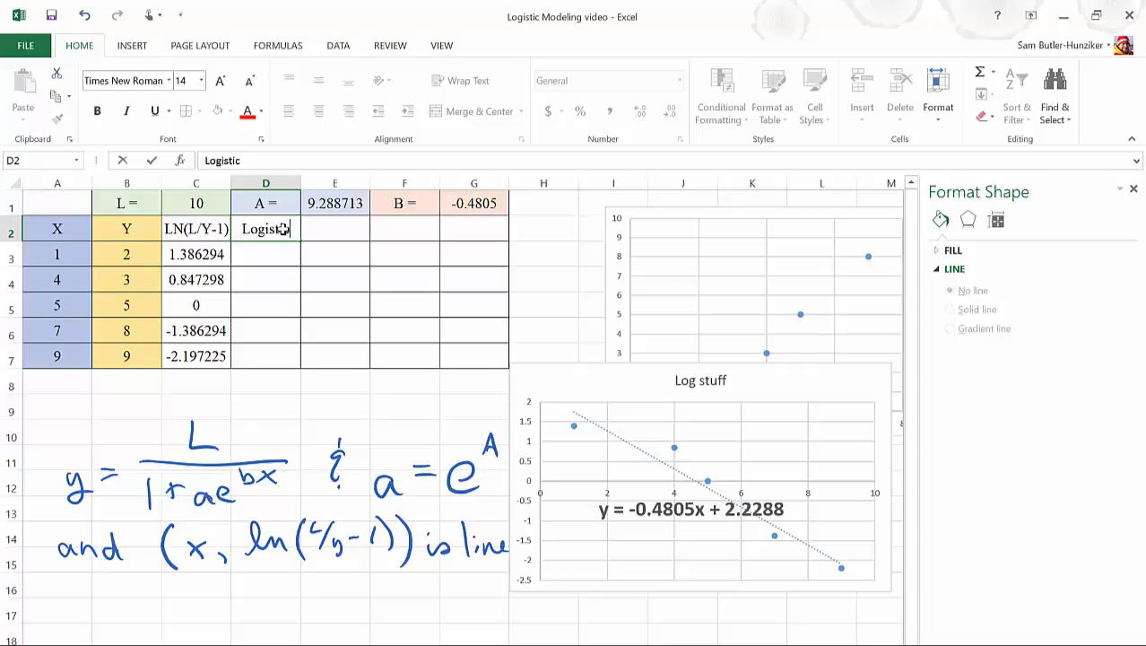
pyautogui.press('Return')
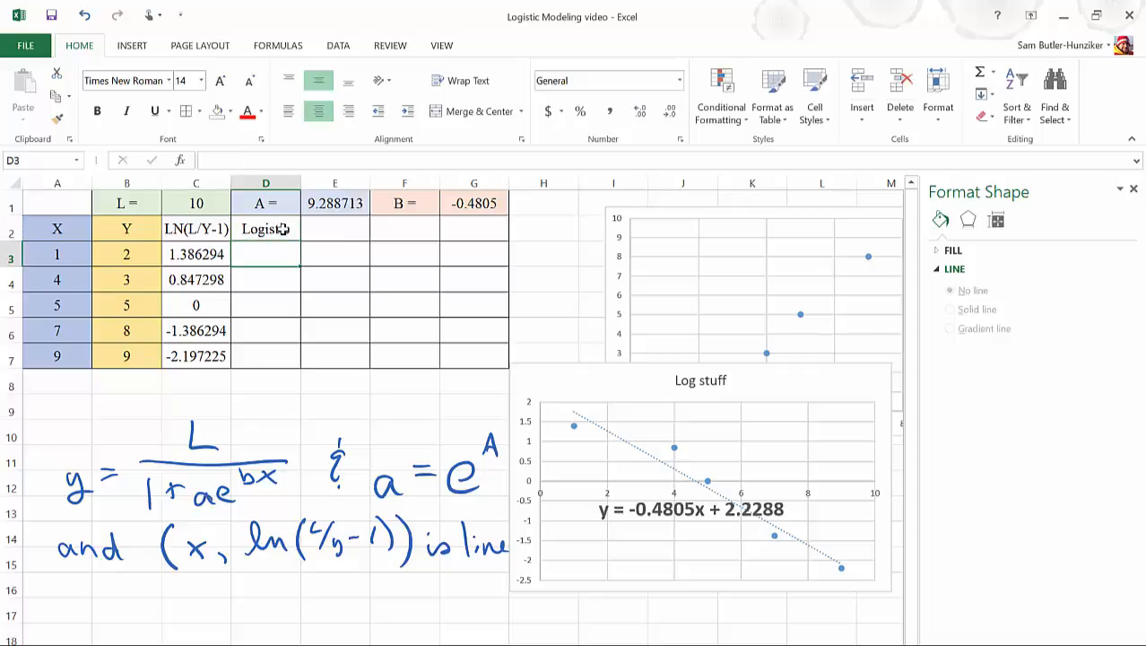
# Step: Enter the logistic model formula =$C$1/(1+$E$1*EXP($G$1*A3)) in cell D3
pyautogui.write('=')
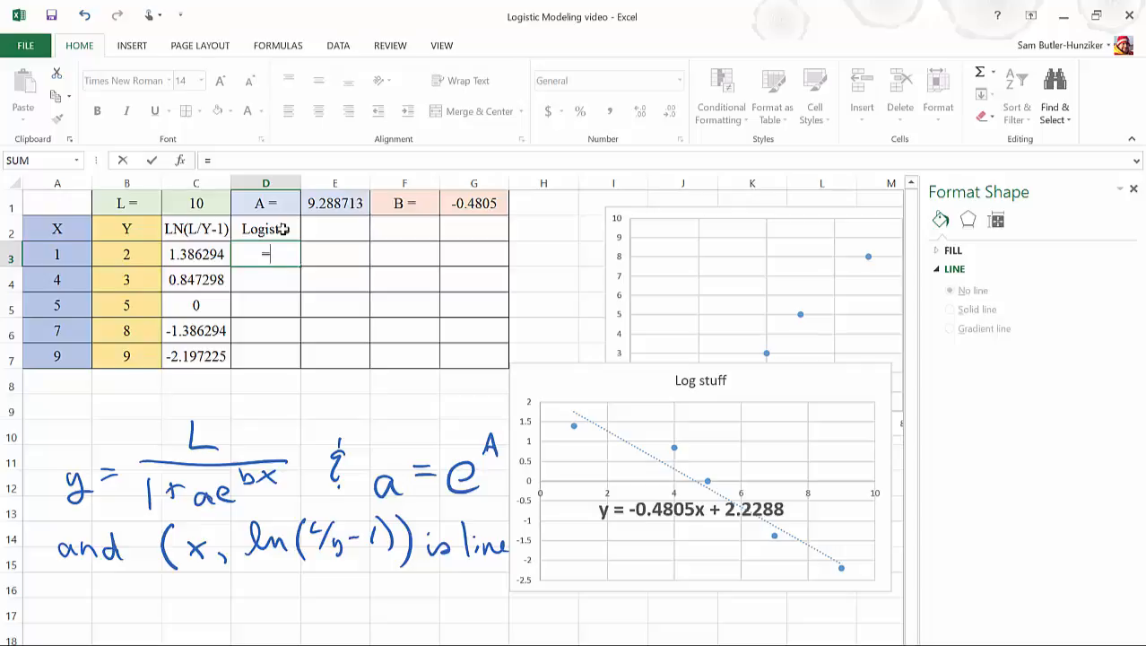
pyautogui.write('$C1$')
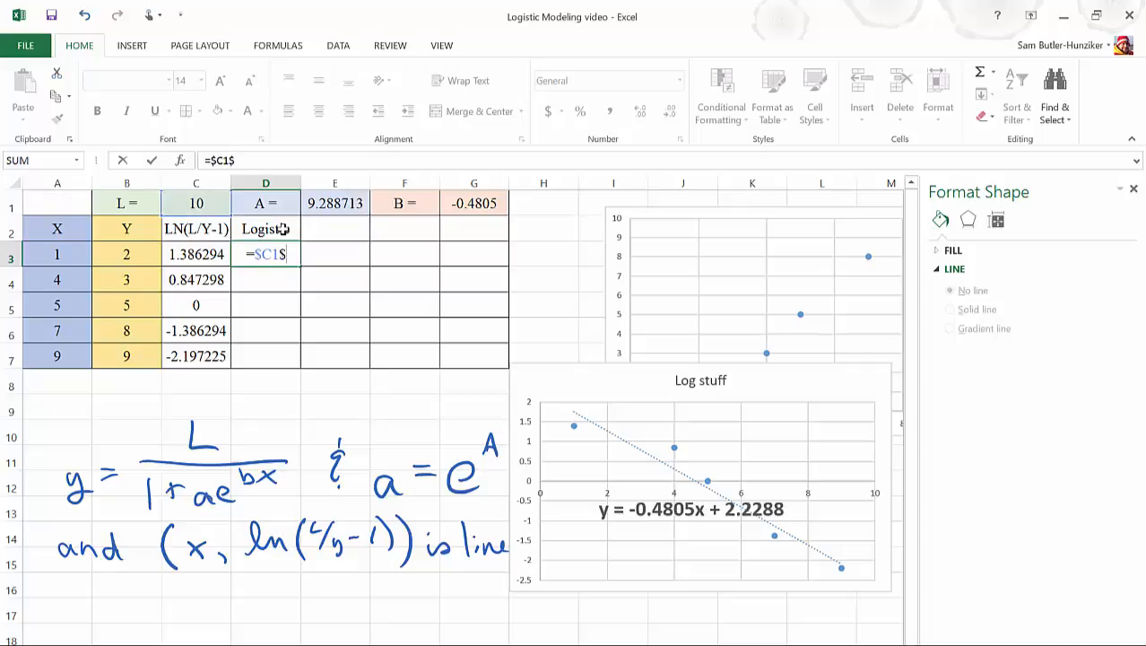
pyautogui.press('BackSpace')
pyautogui.press('BackSpace')
pyautogui.write('$1/(1+')
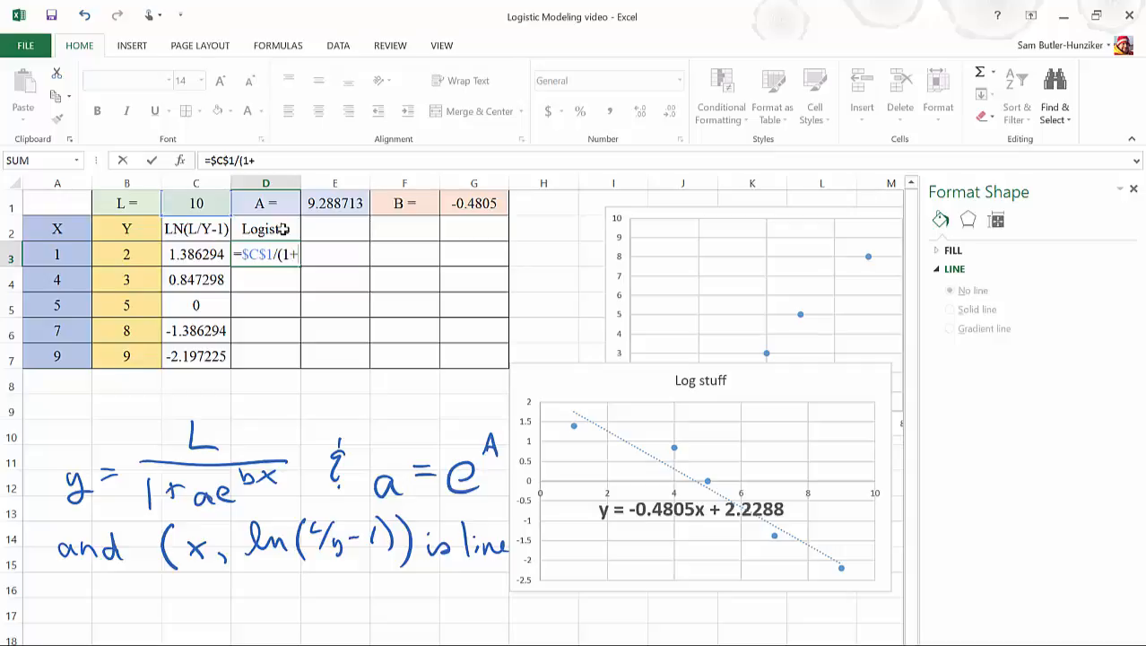
pyautogui.write('$E$1')
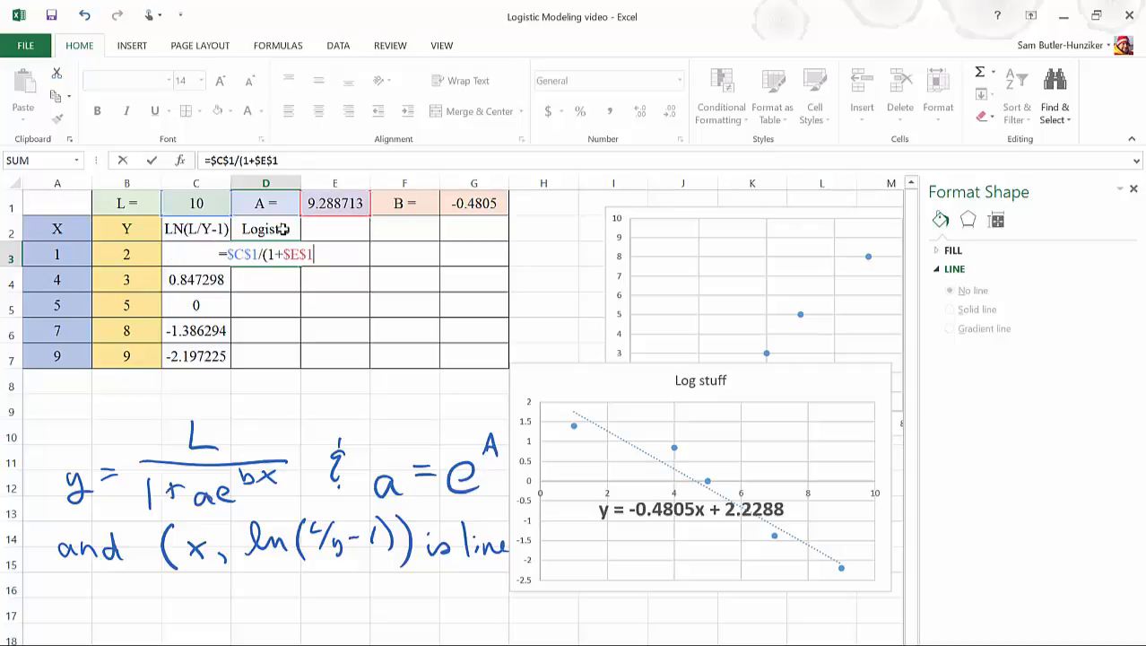
pyautogui.write('*')
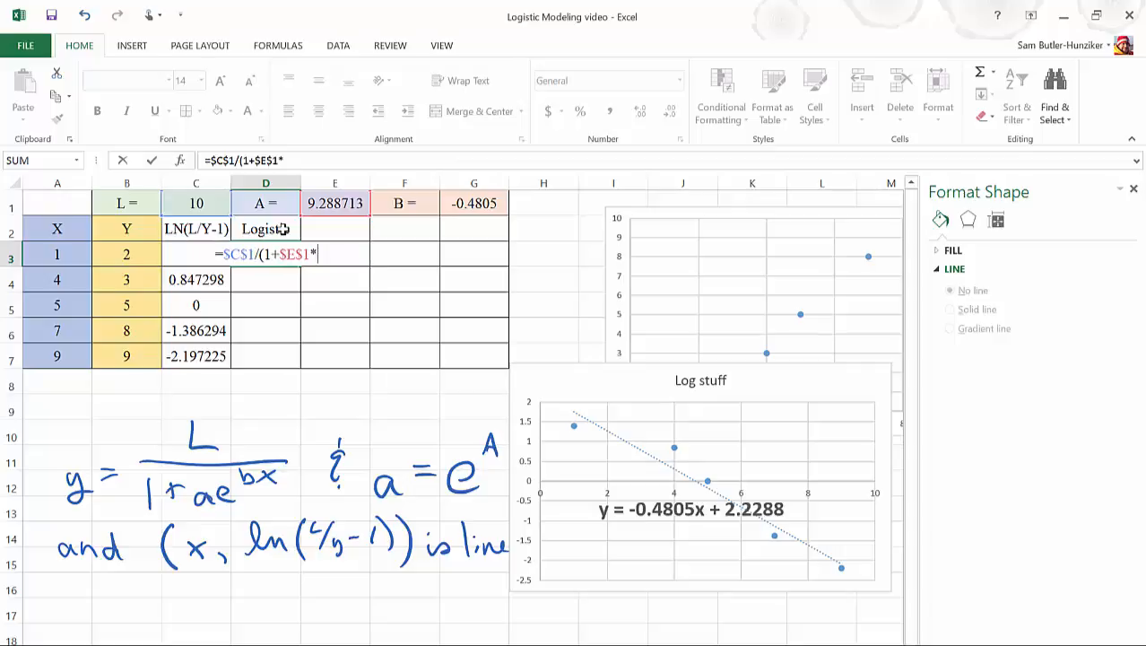
pyautogui.write('EXP(')
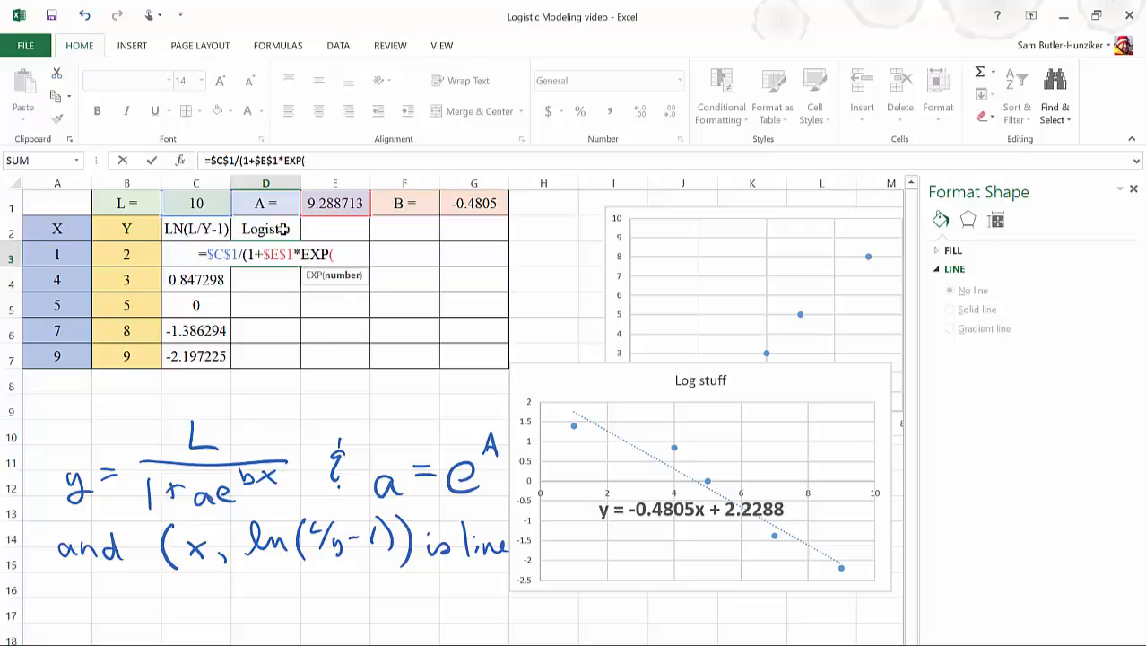
pyautogui.write('$G$1')
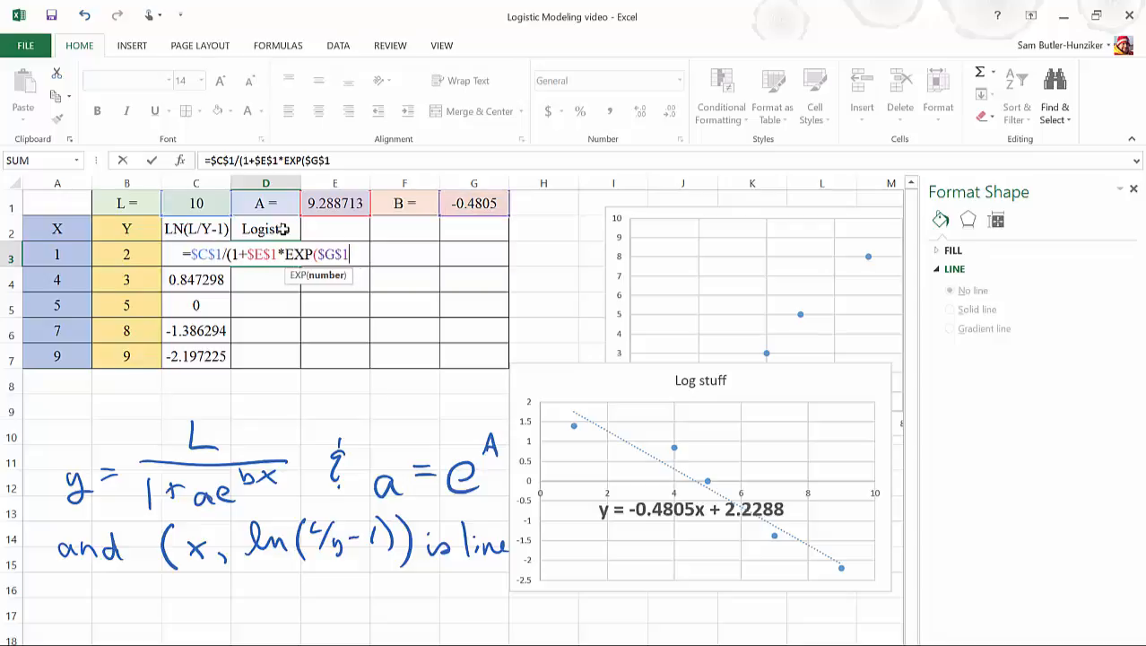
pyautogui.write('*')
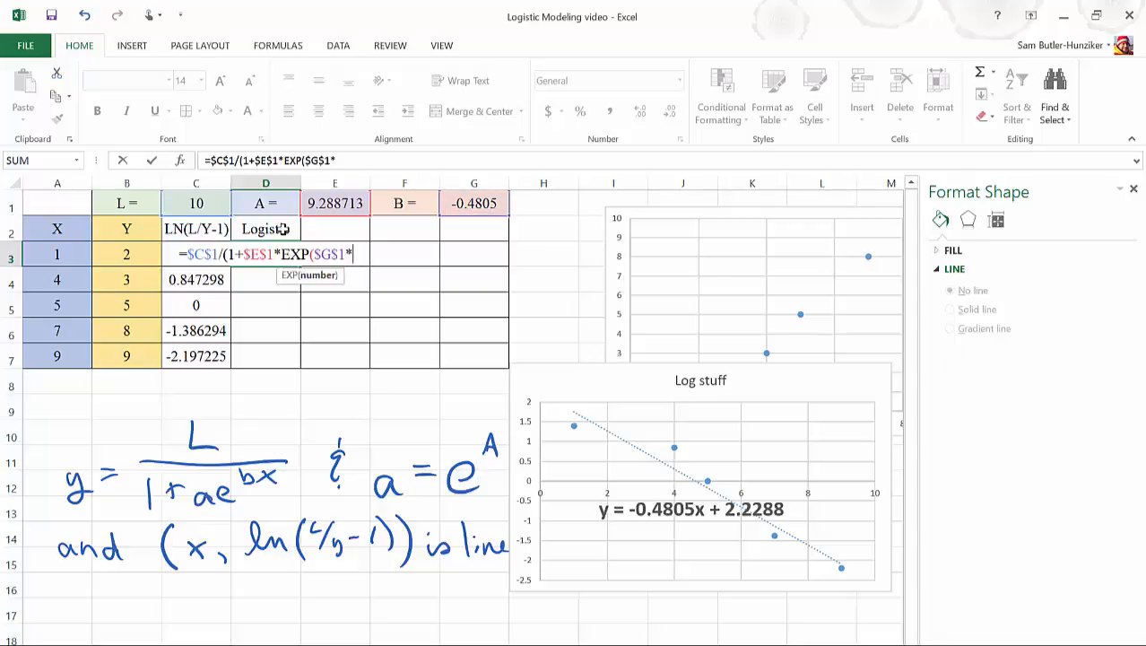
pyautogui.write('A3')
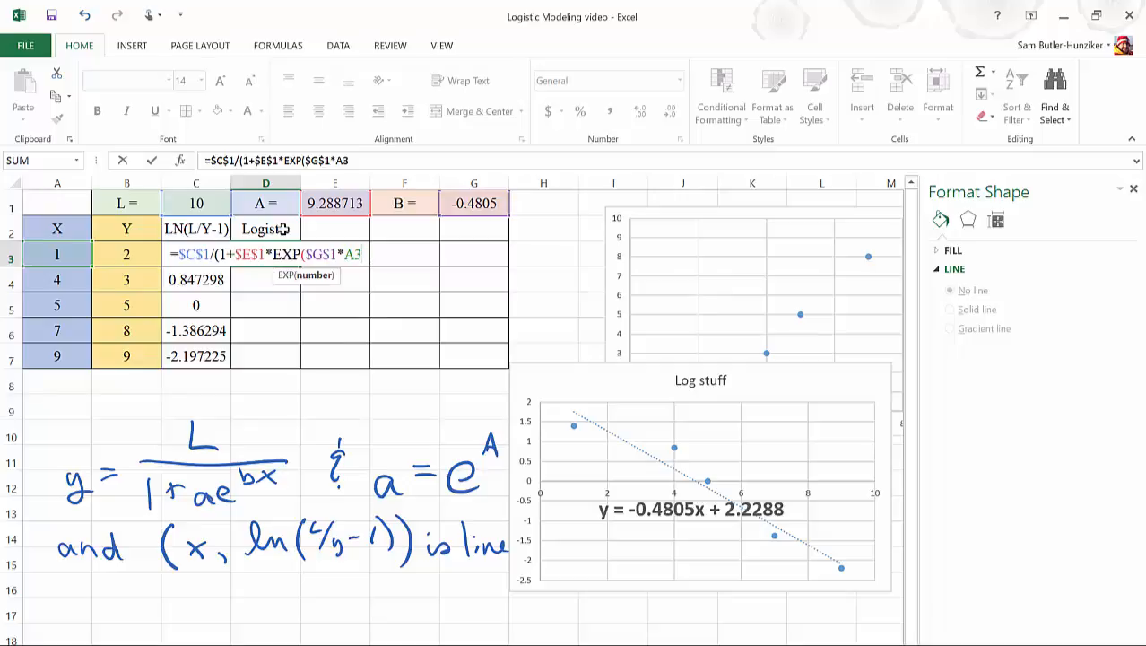
pyautogui.write(')')
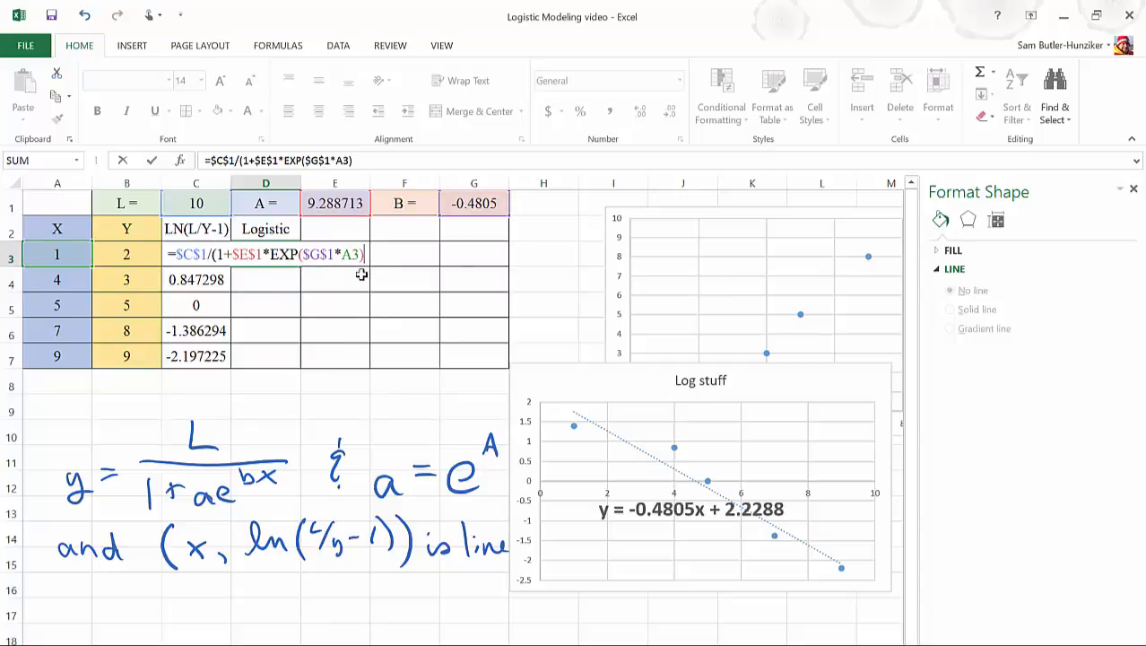
pyautogui.write(')')
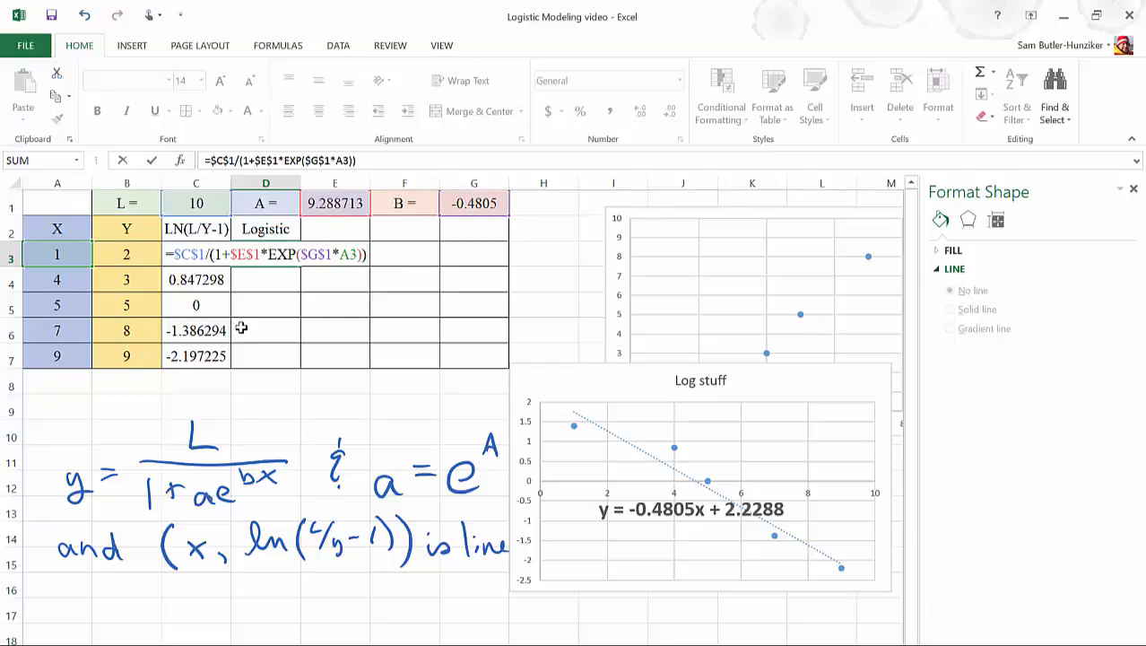
pyautogui.press('Return')
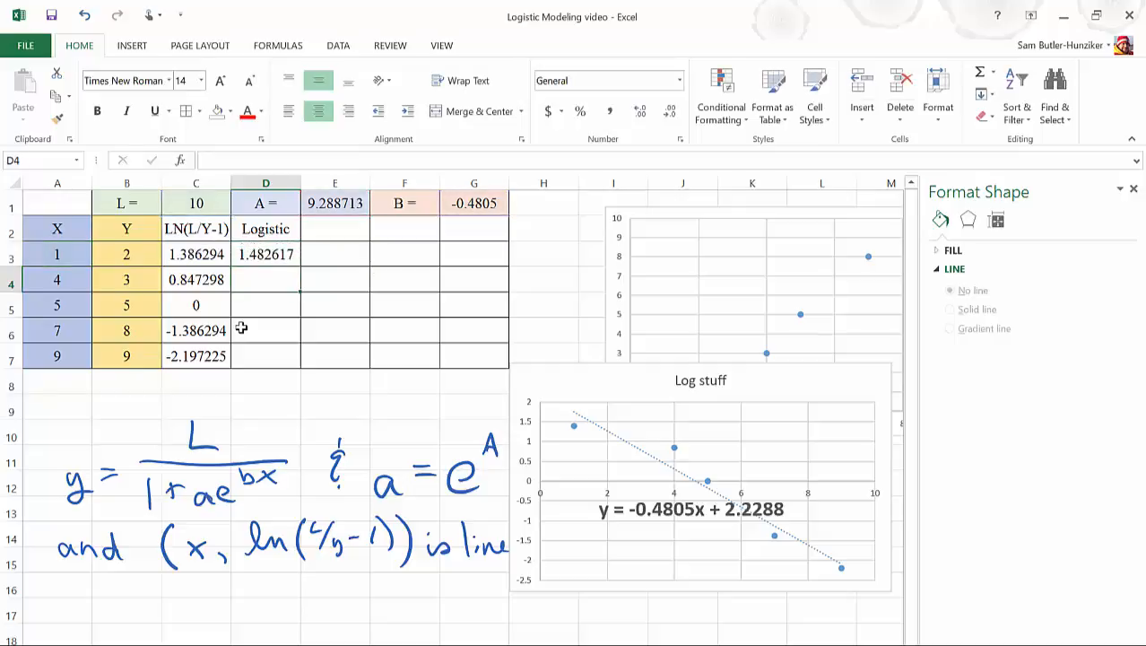
# Step: Copy the D3 formula down through D7 and shade the Logistic column D2:D7 light orange
pyautogui.click(262, 255)
pyautogui.moveTo(301, 266); pyautogui.dragTo(280, 362)
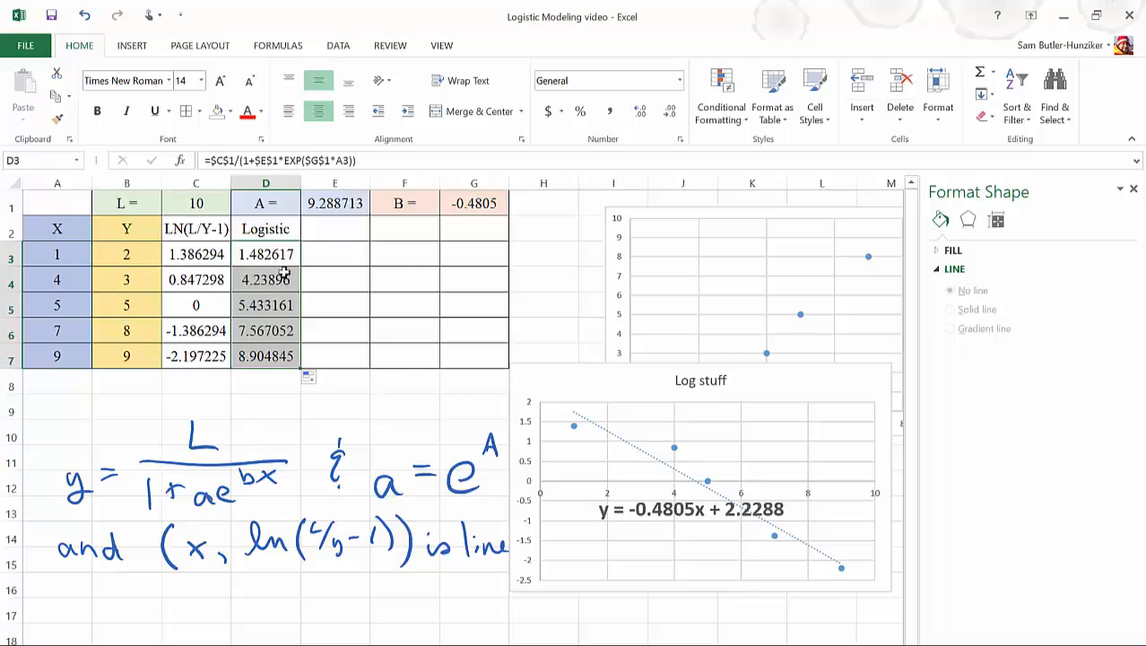
pyautogui.moveTo(276, 231); pyautogui.dragTo(267, 353)
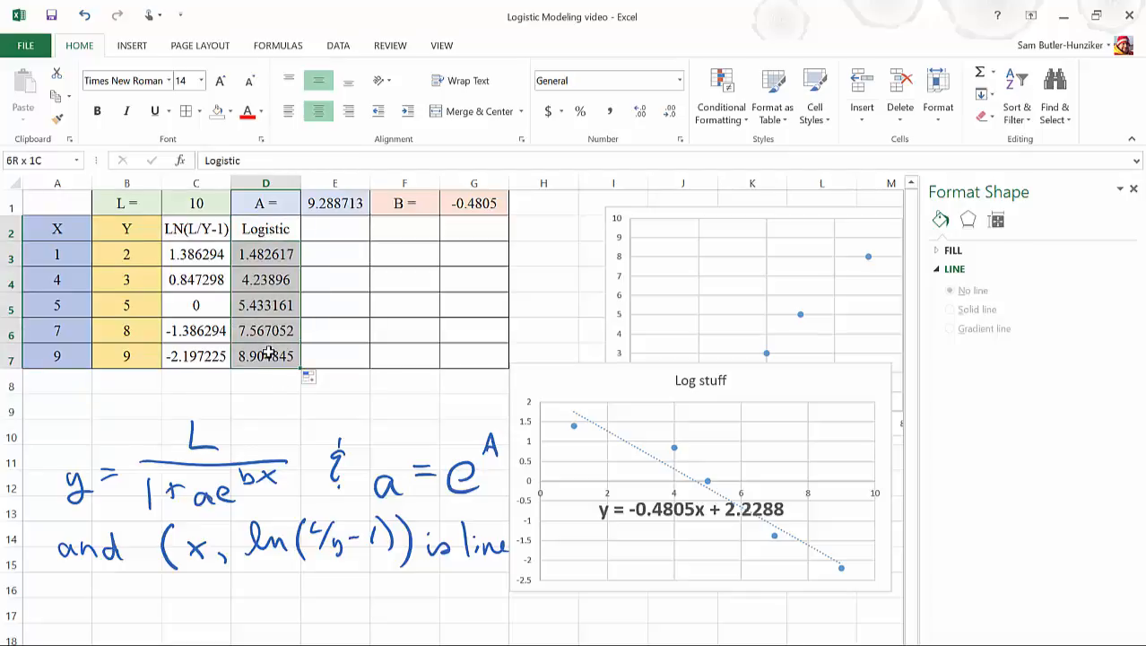
pyautogui.click(230, 112)
pyautogui.click(272, 173)
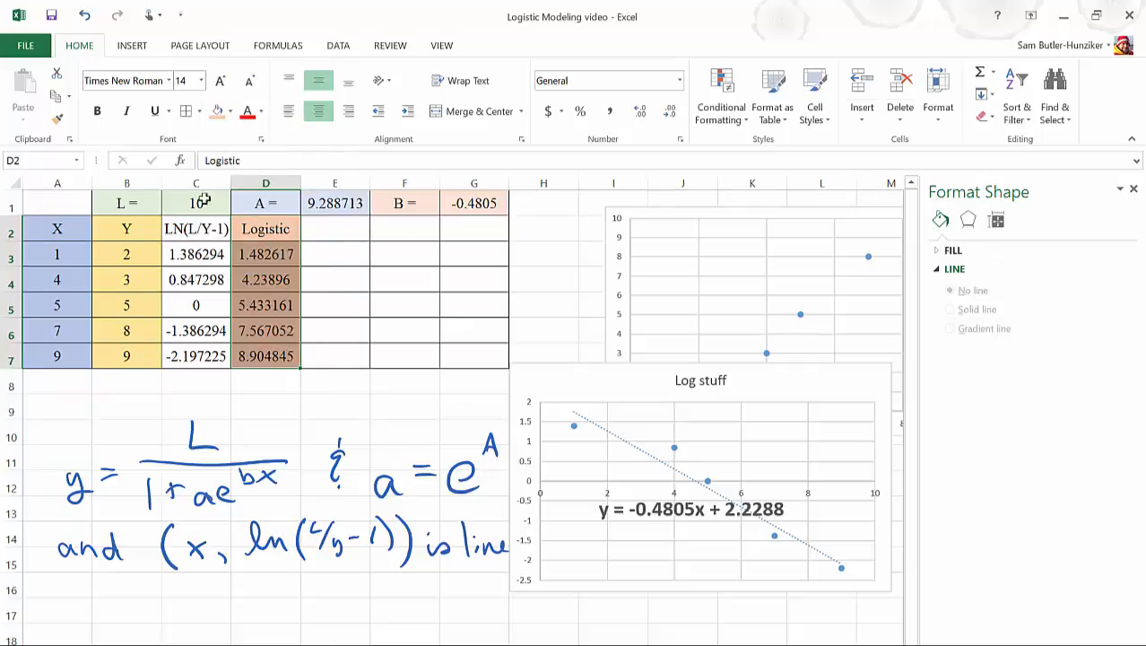
pyautogui.click(133, 256)
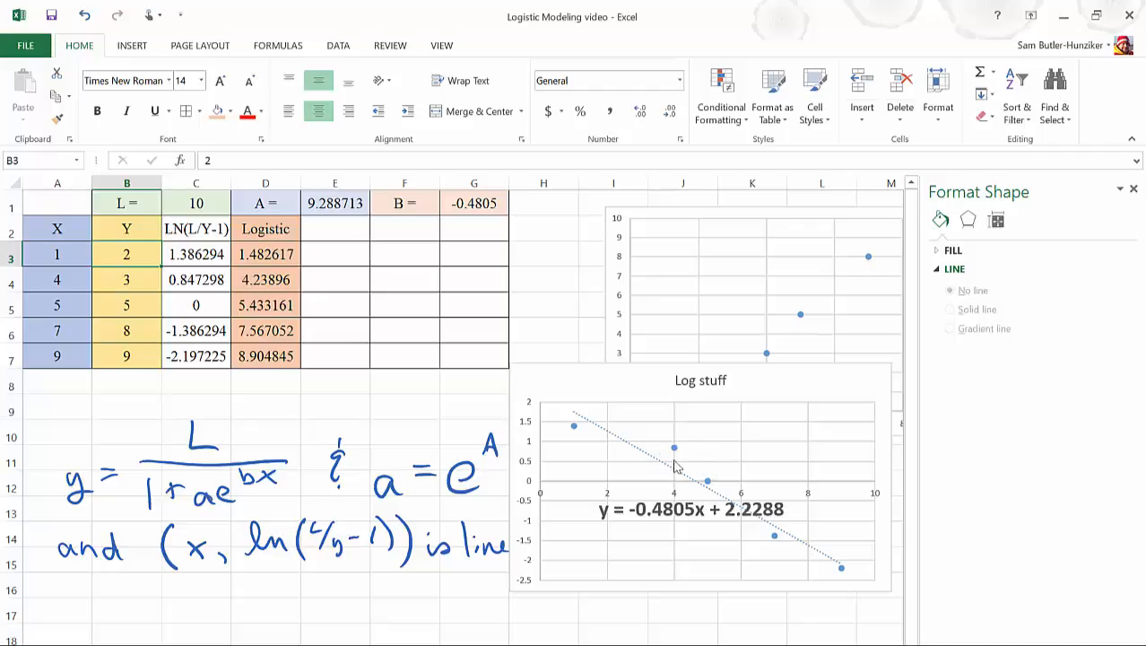
# Step: Delete the Log stuff chart and move the X-Y scatter chart left until it overlaps the table's last column
pyautogui.moveTo(657, 464)
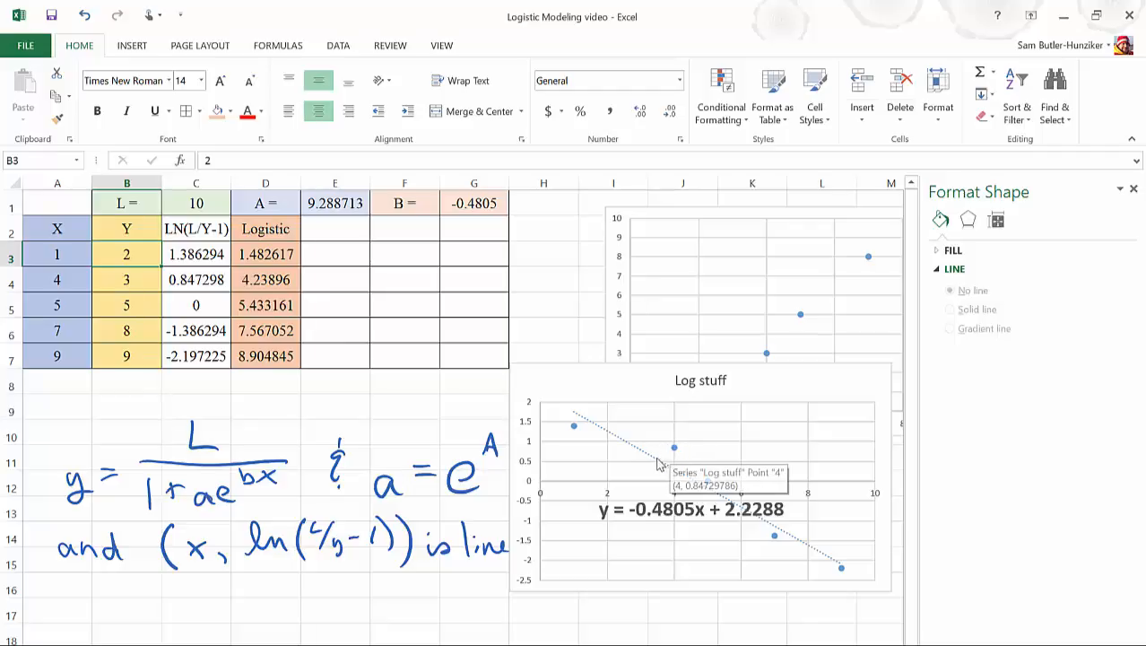
pyautogui.click(626, 391)
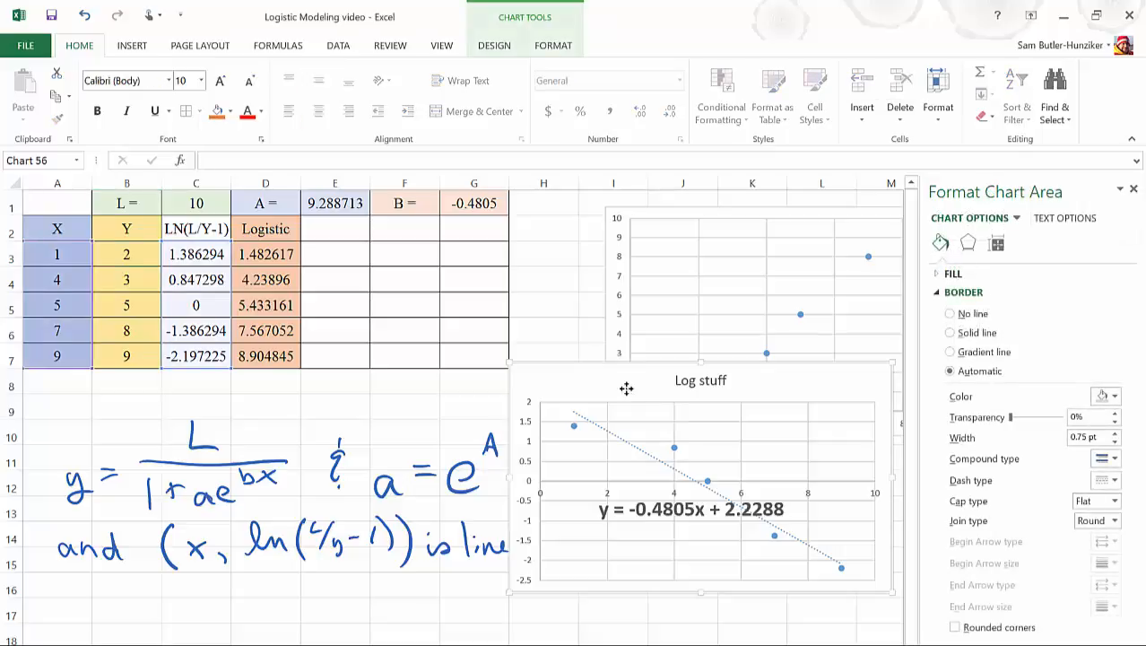
pyautogui.press('Delete')
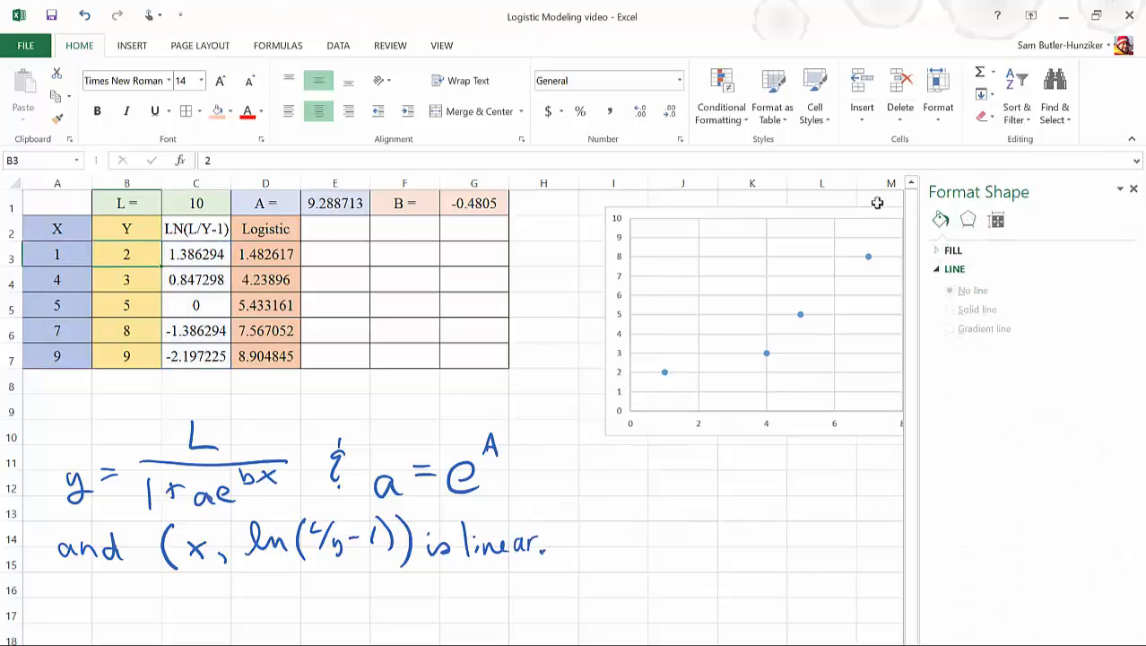
pyautogui.moveTo(684, 231); pyautogui.dragTo(670, 237)
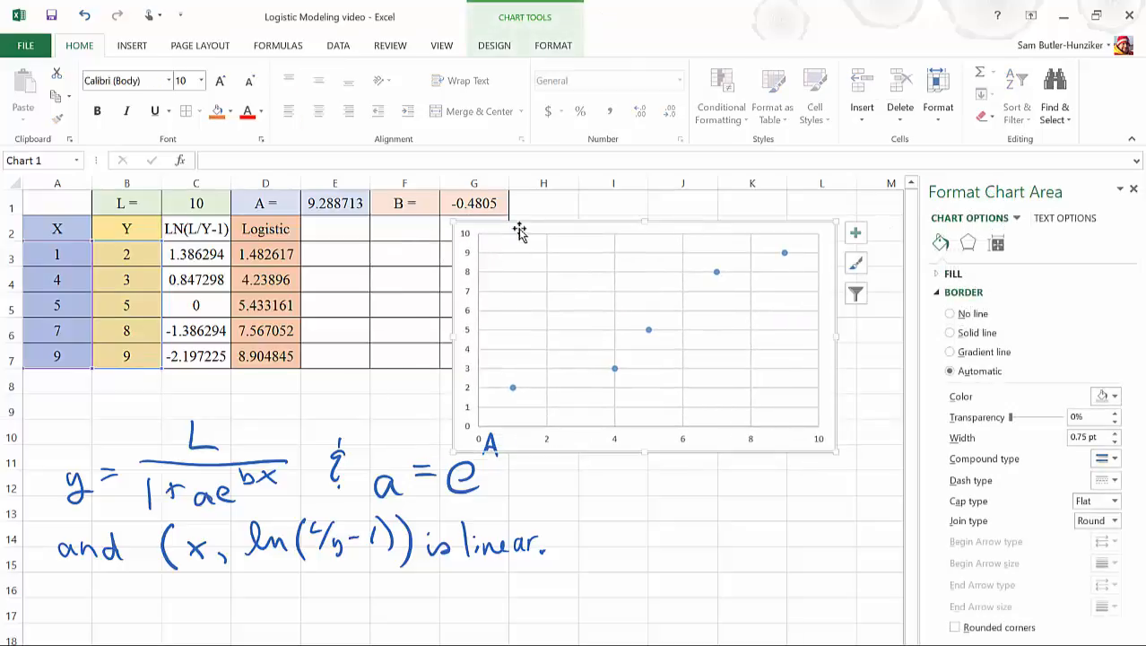
# Step: Add a series named "Logistic Model" to the scatter chart, with X values A3:A7 and Y values D3:D7
pyautogui.click(506, 50)
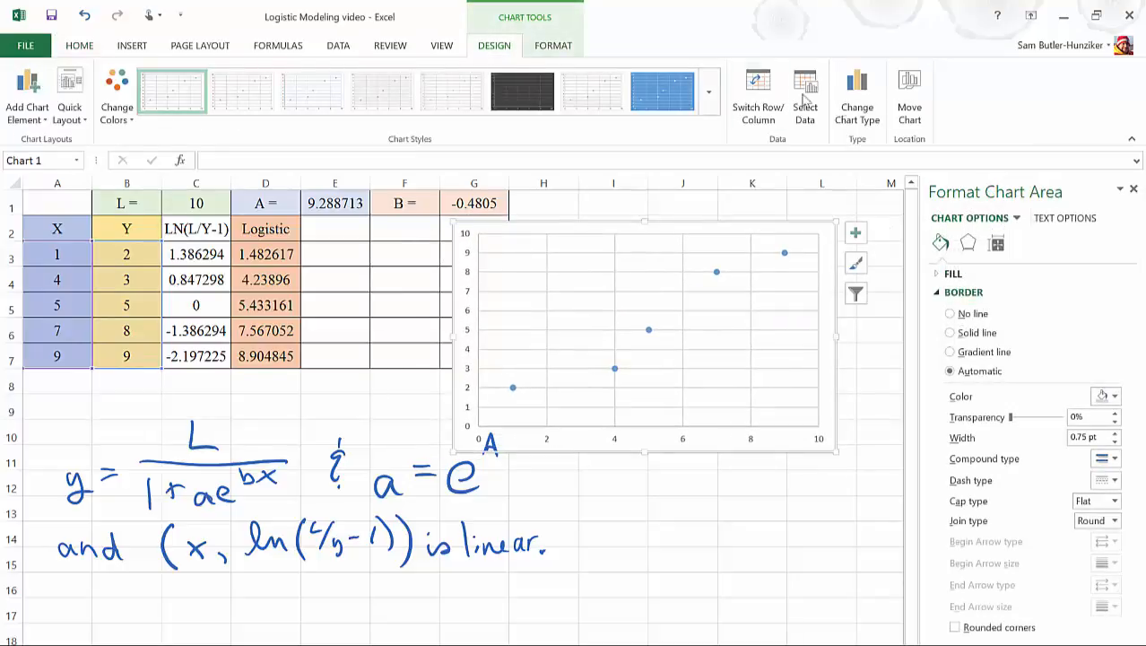
pyautogui.click(805, 103)
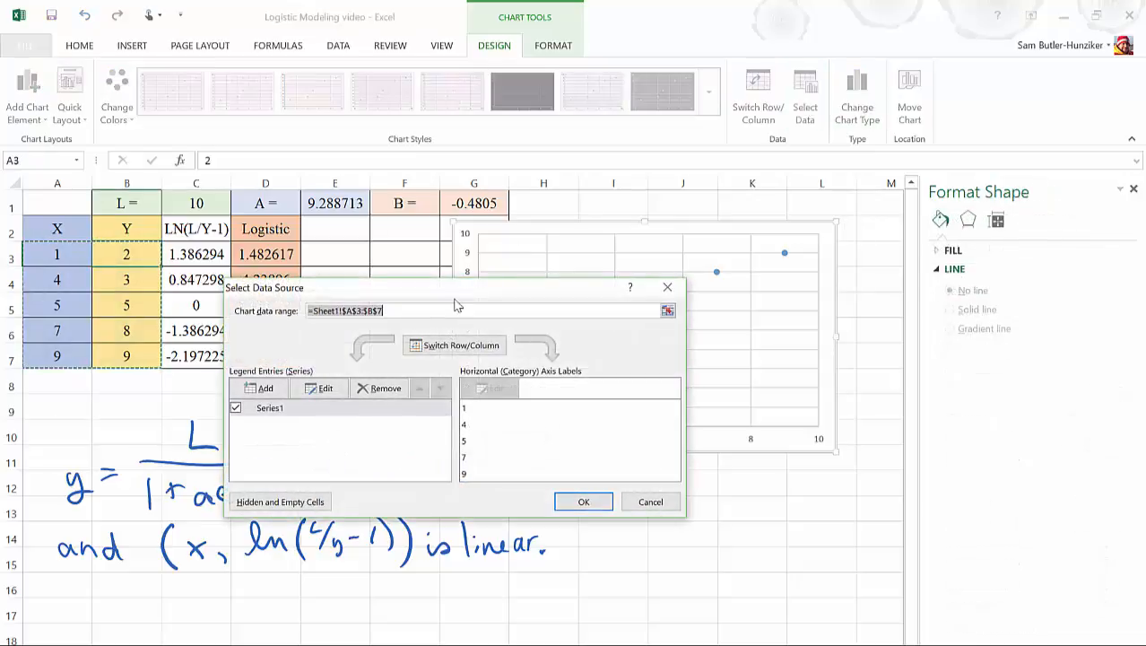
pyautogui.click(269, 392)
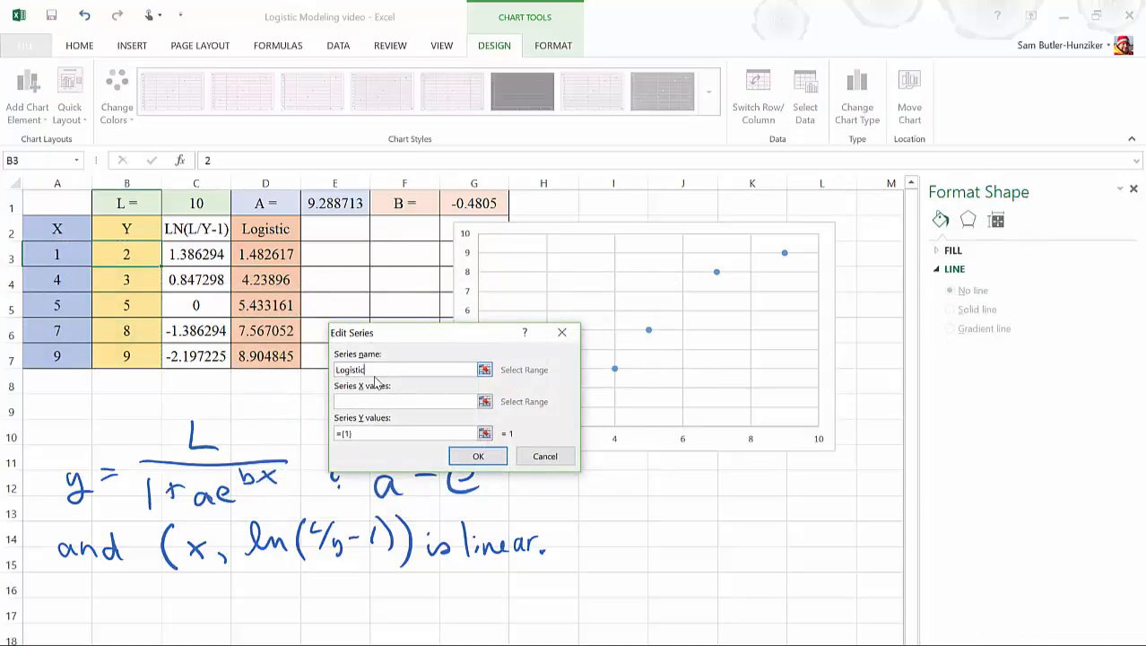
pyautogui.press('Tab')
pyautogui.moveTo(61, 254); pyautogui.dragTo(61, 358)
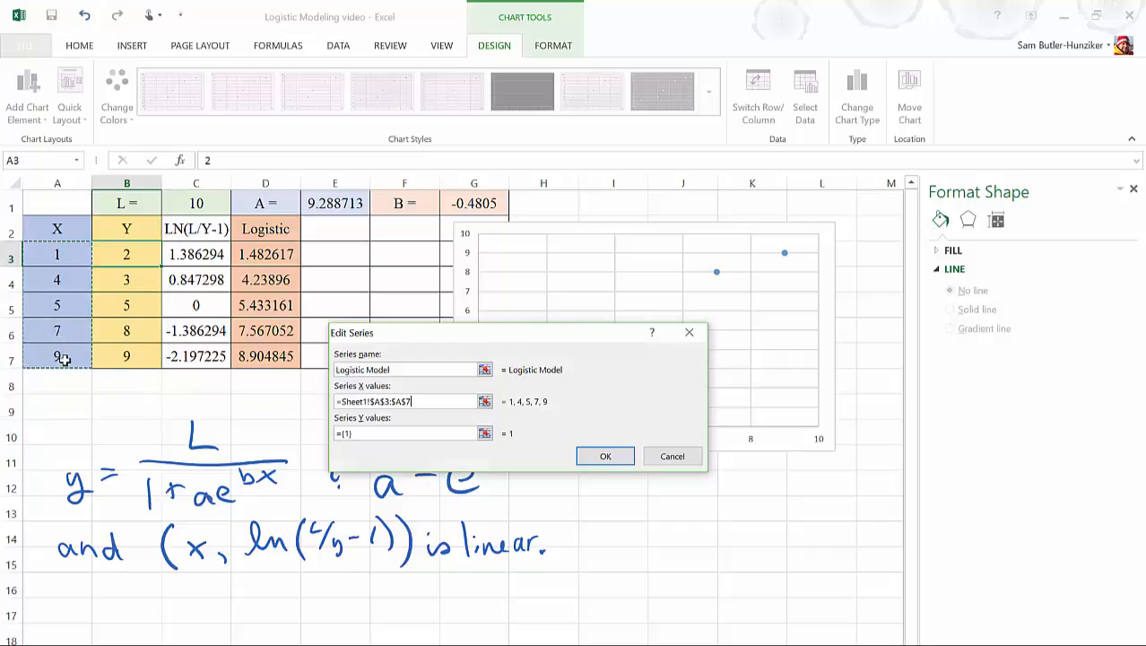
pyautogui.click(484, 433)
pyautogui.moveTo(252, 247); pyautogui.dragTo(262, 359)
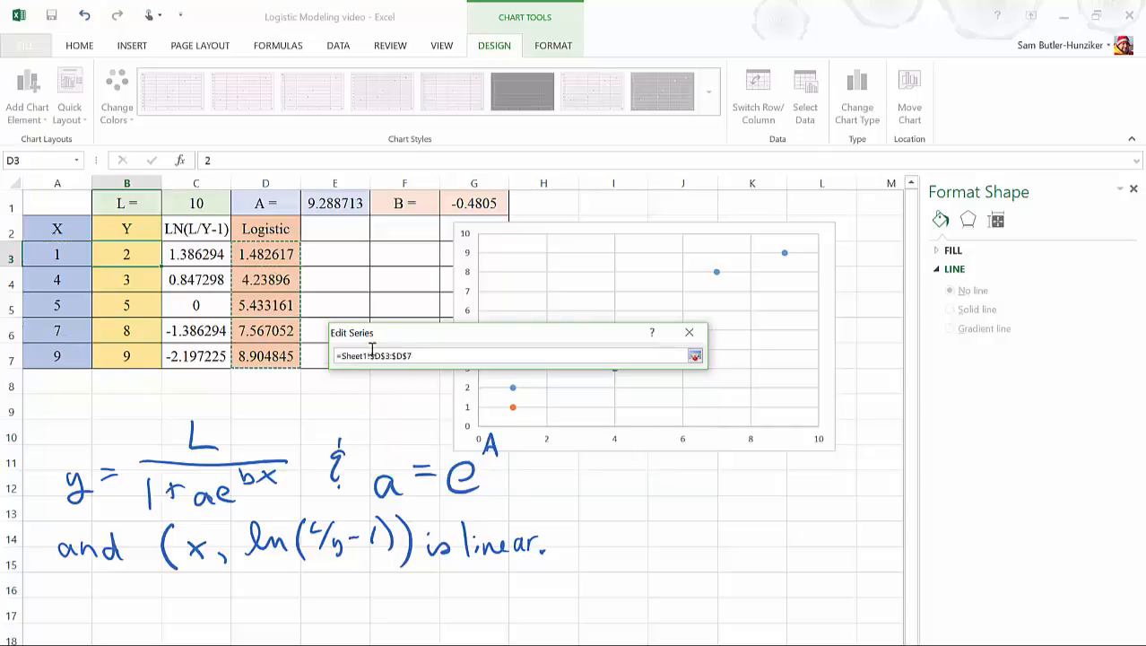
pyautogui.click(695, 356)
pyautogui.click(795, 458)
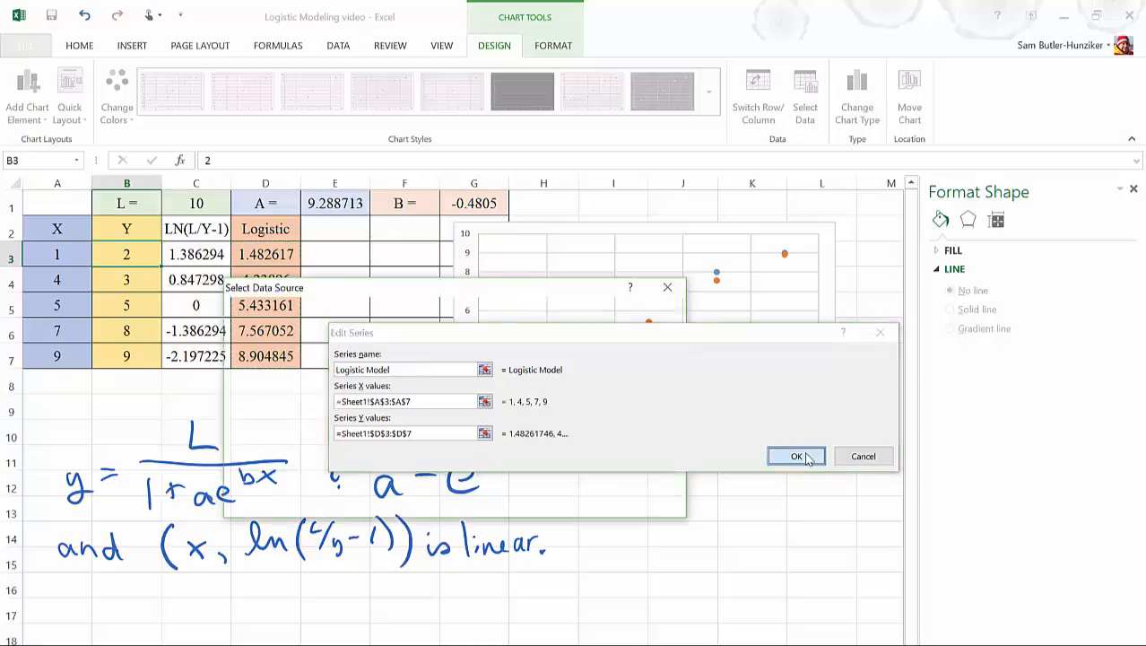
pyautogui.click(584, 503)
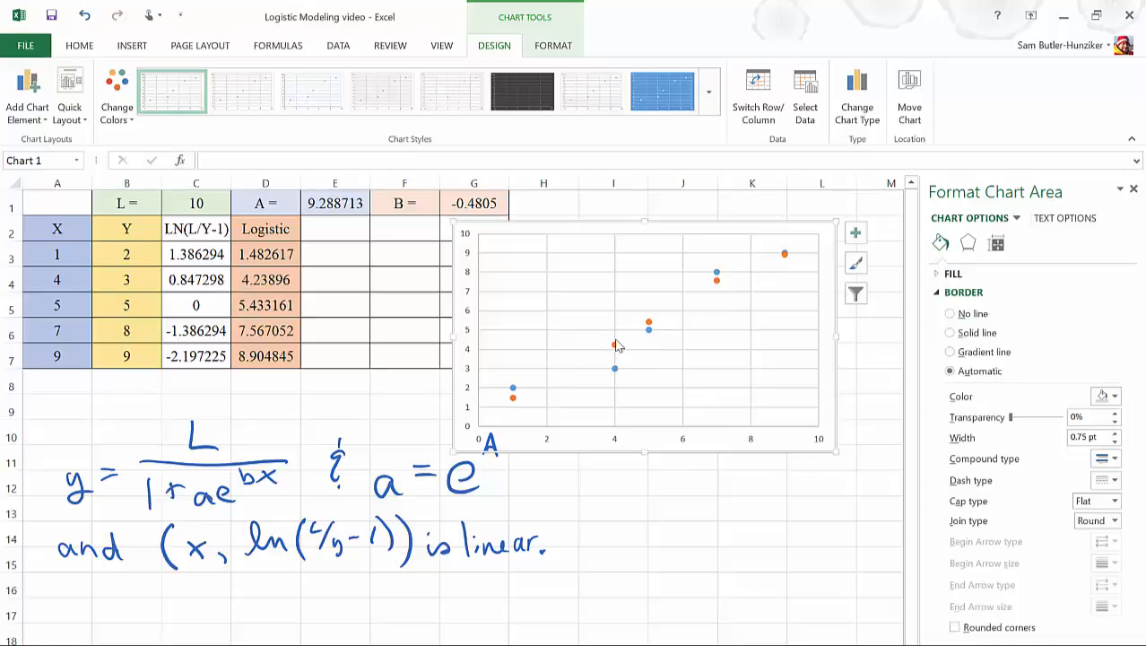
# Step: Try L values of 9 and 11 in cell C1 to compare the model's fit with the data
pyautogui.moveTo(617, 373)
pyautogui.moveTo(515, 405)
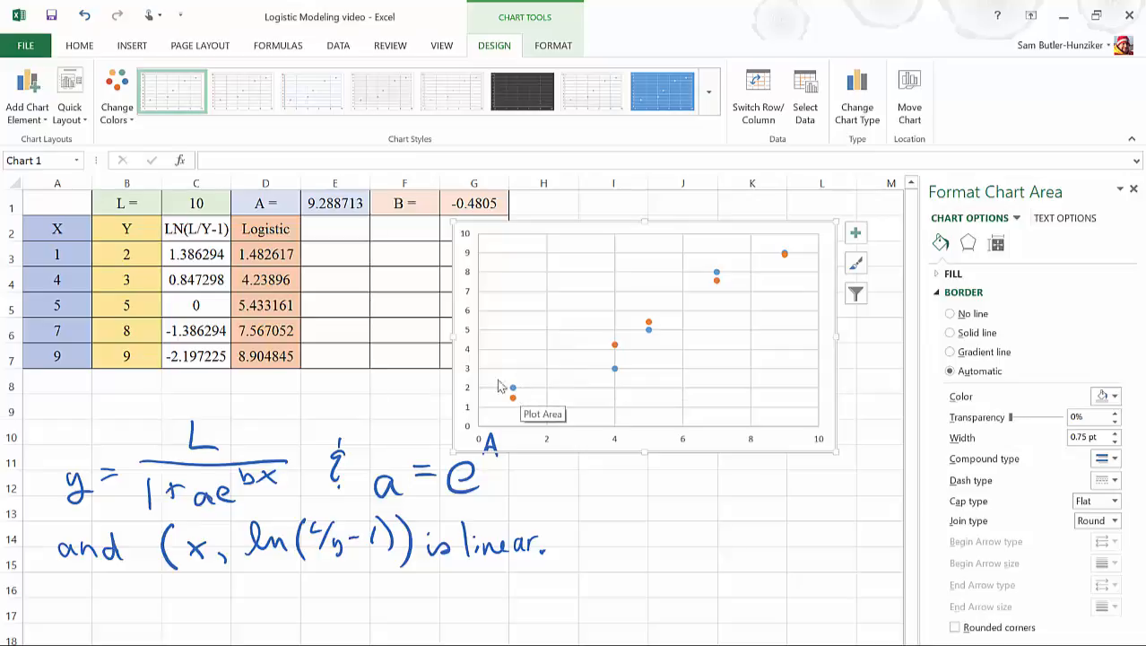
pyautogui.click(212, 201)
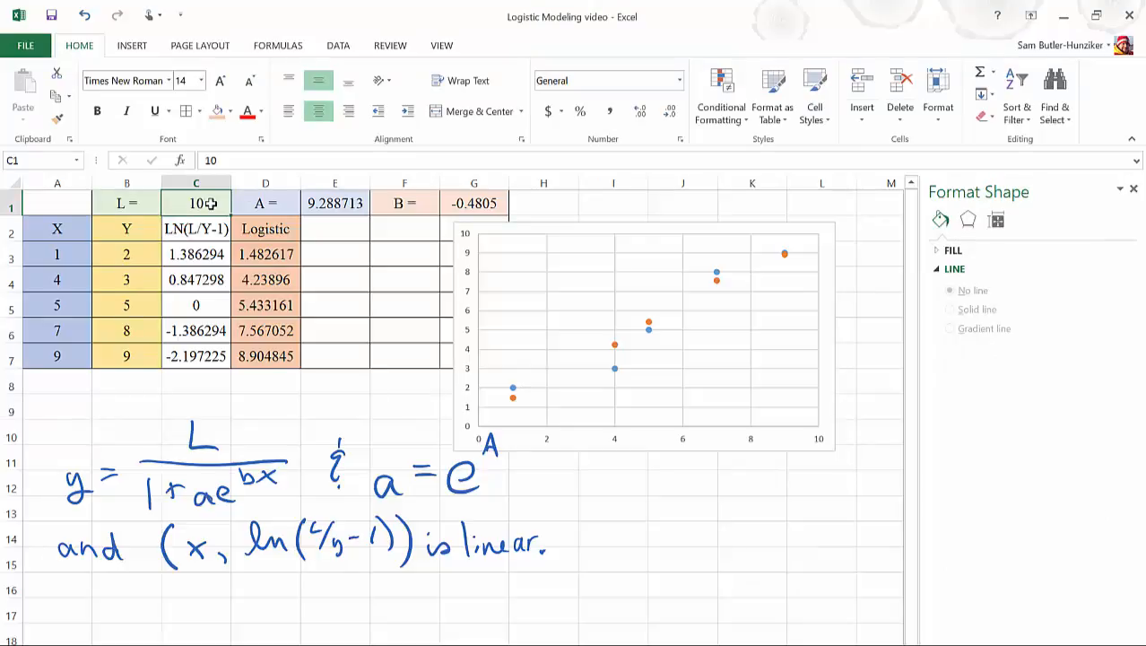
pyautogui.write('9')
pyautogui.press('Return')
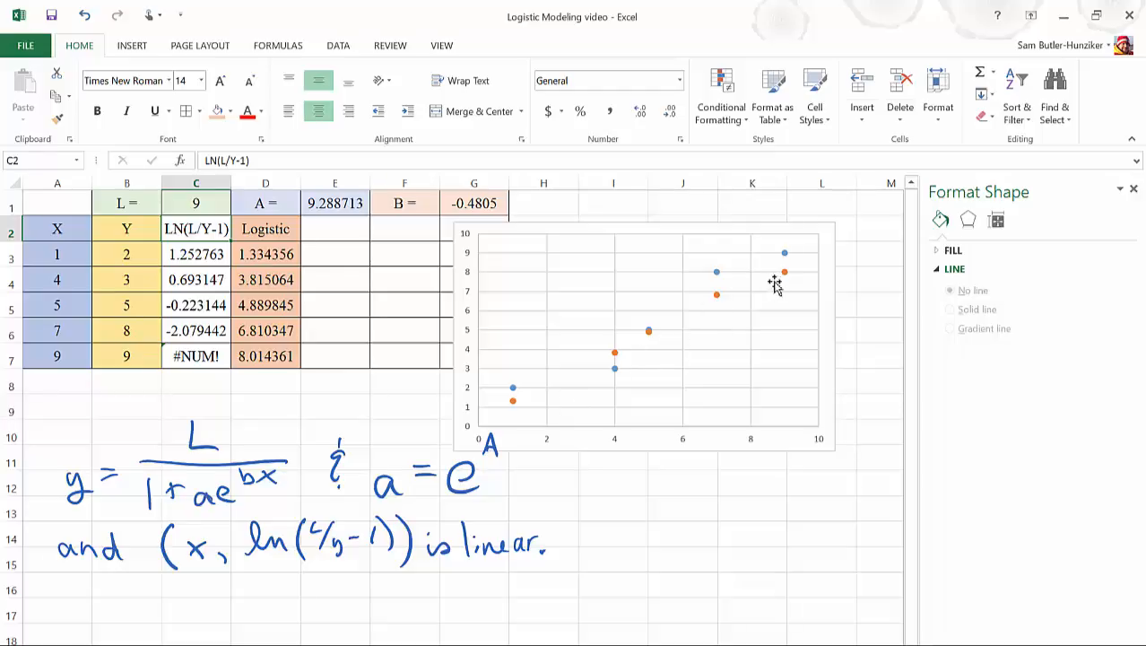
pyautogui.click(199, 204)
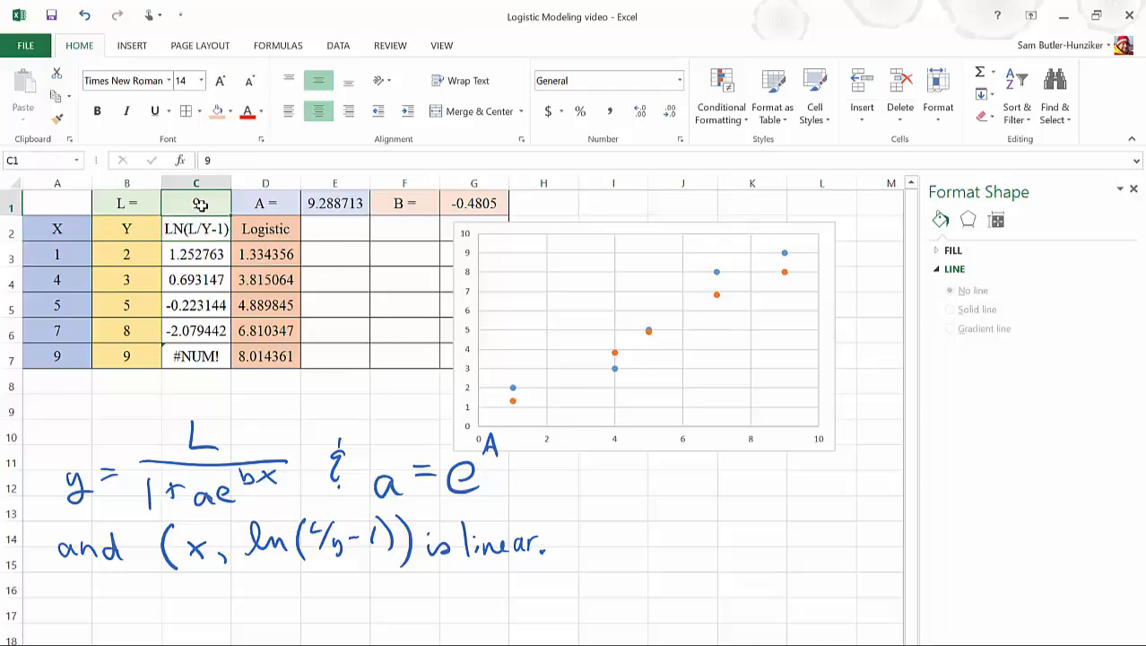
pyautogui.write('11')
pyautogui.press('Return')
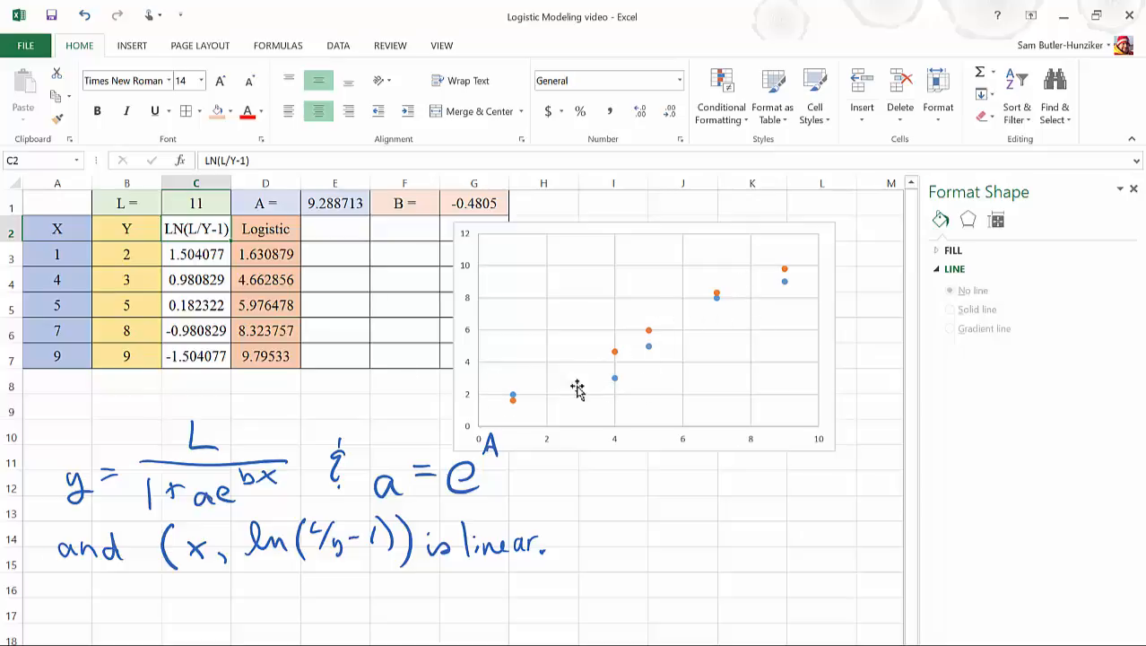
# Step: Set the L value in cell C1 back to 10
pyautogui.click(219, 204)
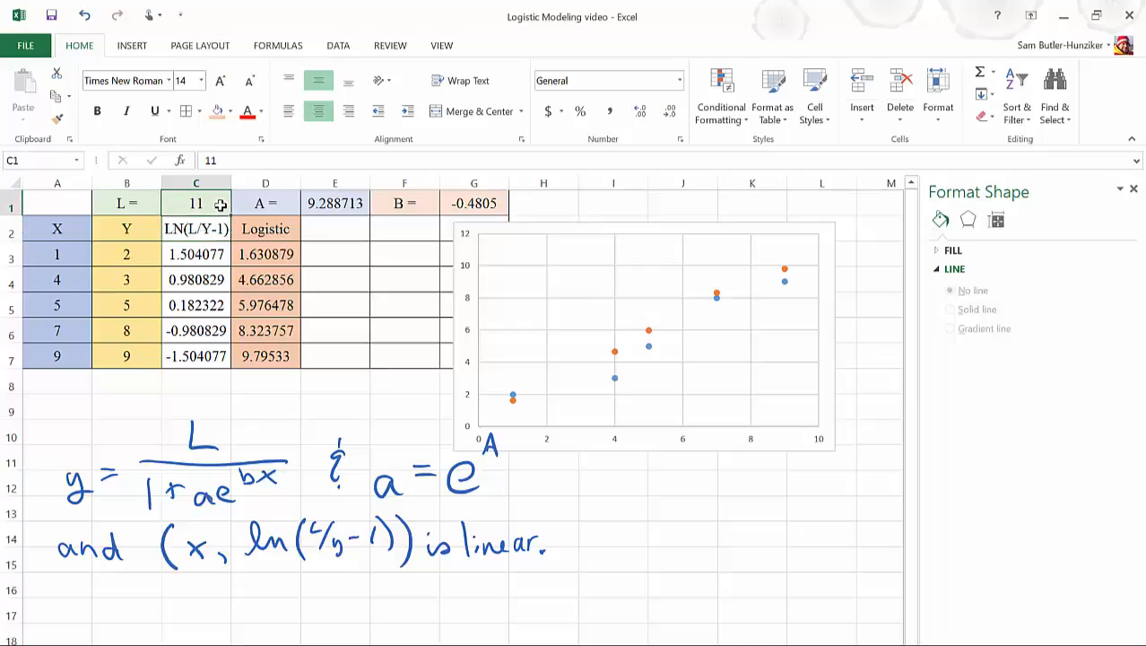
pyautogui.write('10')
pyautogui.press('Return')
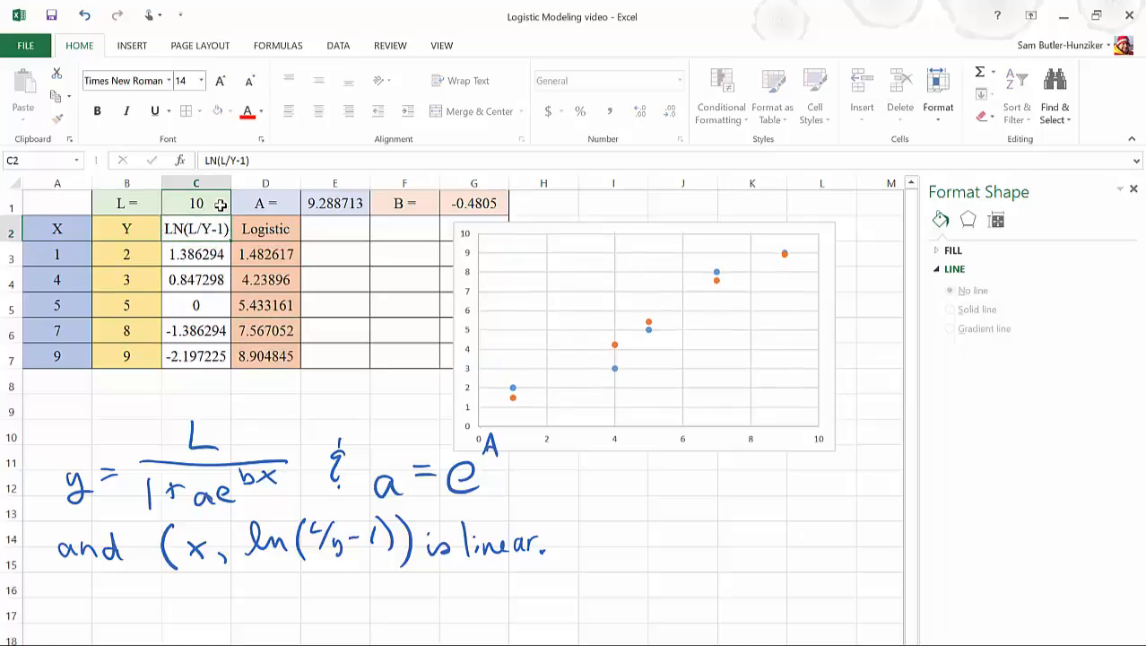